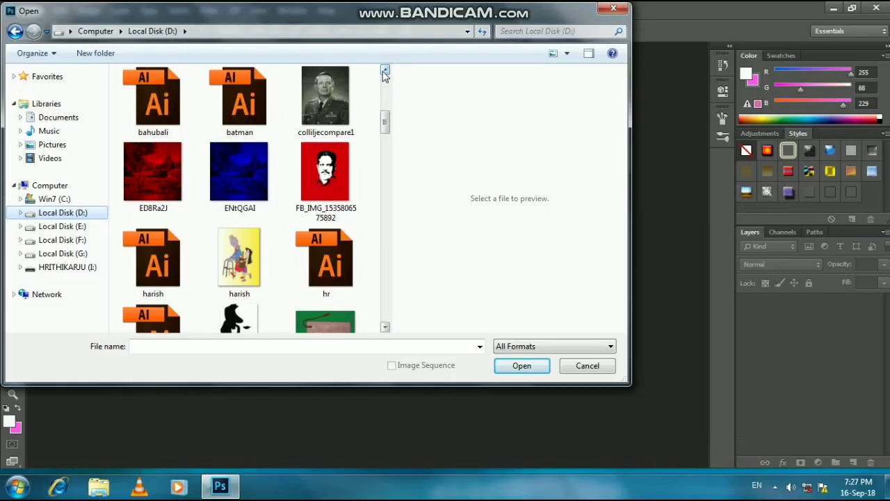
Step: Open the portrait colliljecompare1.jpg and select the Spot Healing Brush tool
click(332, 109)
click(522, 367)
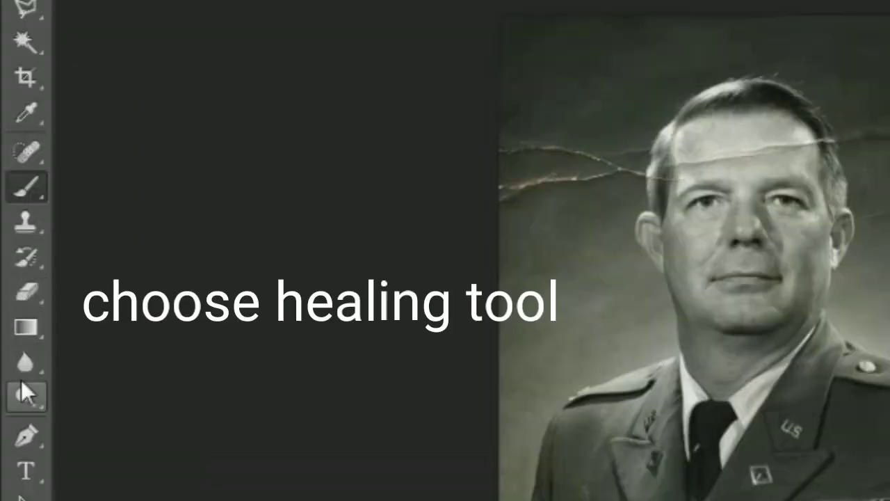
click(32, 148)
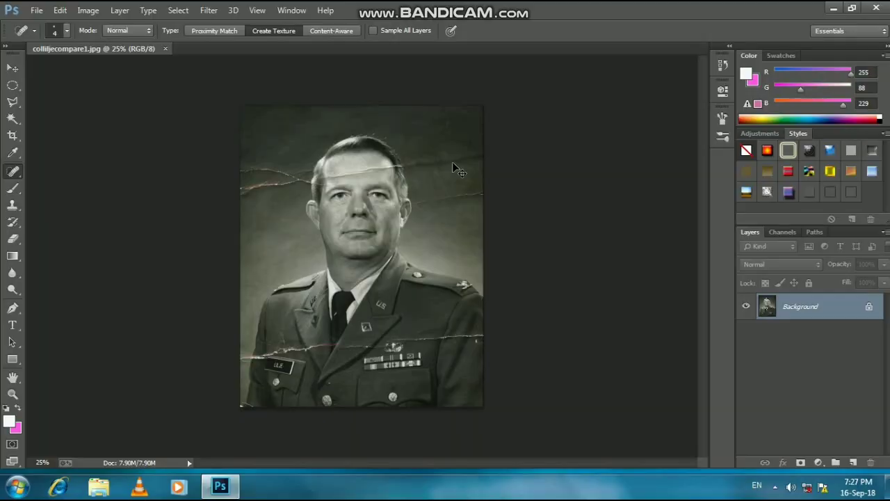
Step: Set the healing brush to 27 px and heal the cracks right of the head
key(ctrl+plus)
key(ctrl+plus)
key(ctrl+plus)
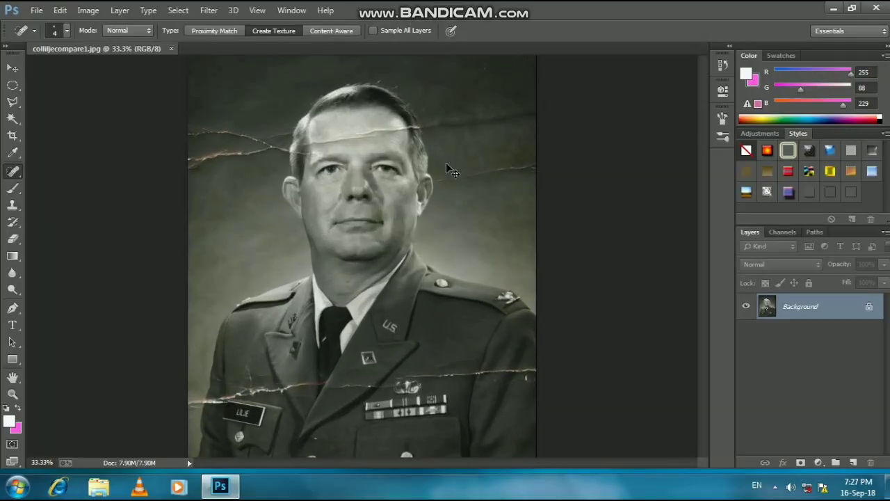
click(66, 30)
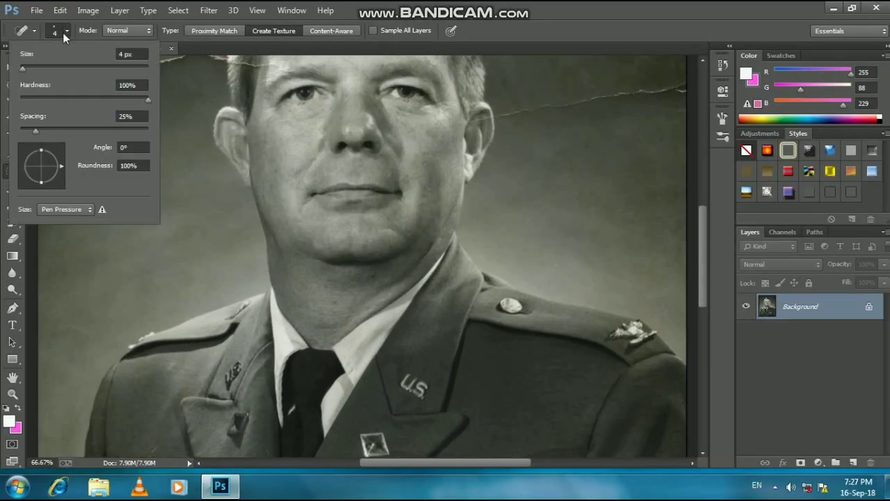
click(37, 68)
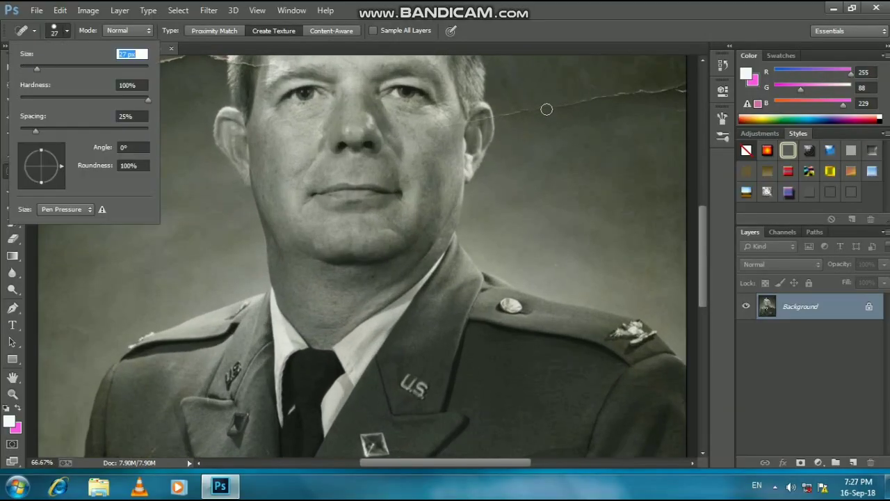
drag(546, 109, 614, 95)
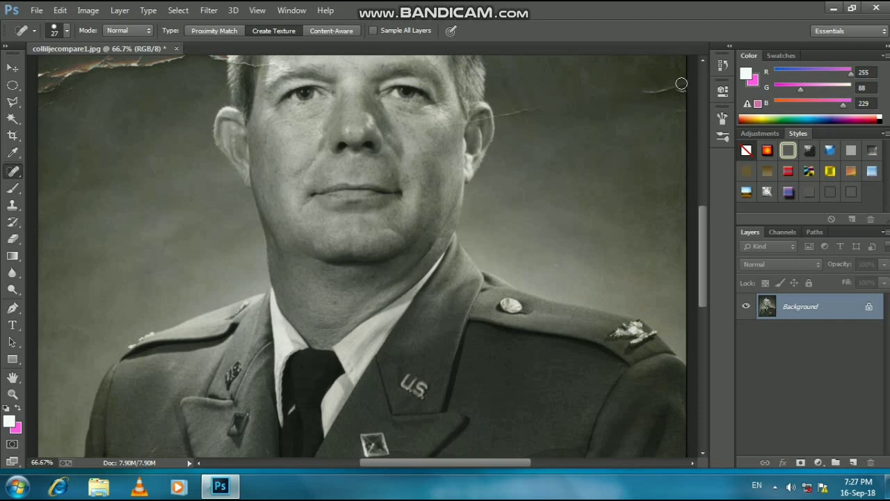
mouse_move(682, 84)
mouse_down()
mouse_move(667, 82)
mouse_move(680, 115)
mouse_up()
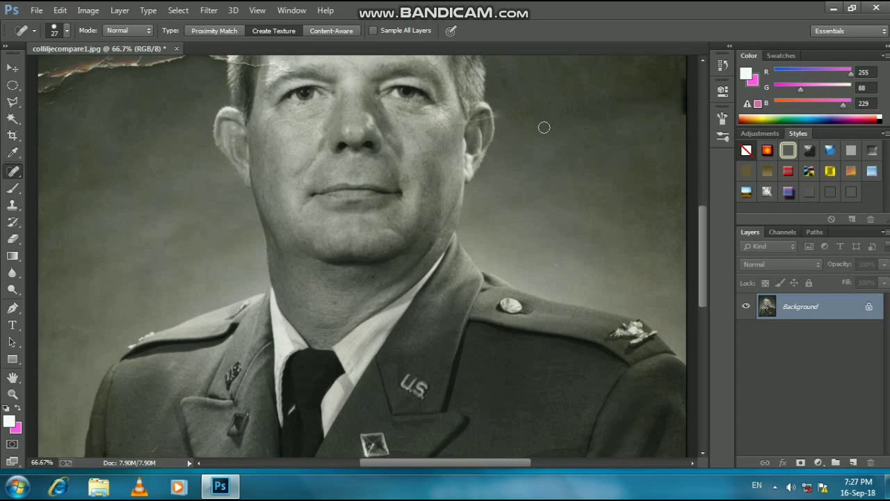
Step: Heal the branching crack in the background left of the head, up to the hairline
scroll(390, 160, up, 4)
scroll(292, 173, up, 1)
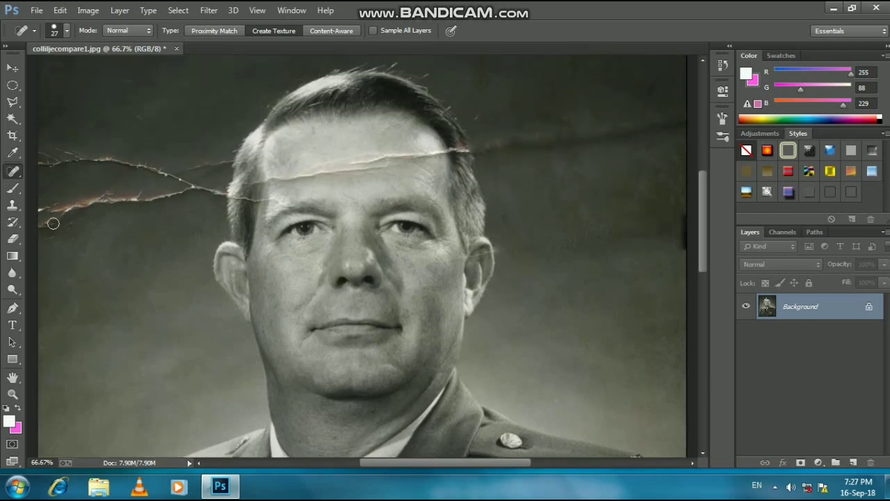
drag(52, 224, 44, 201)
mouse_move(44, 147)
mouse_down()
mouse_move(43, 239)
mouse_move(61, 188)
mouse_move(45, 214)
mouse_up()
mouse_move(150, 196)
mouse_down()
mouse_move(60, 209)
mouse_move(38, 250)
mouse_up()
mouse_move(46, 162)
mouse_down()
mouse_move(119, 155)
mouse_move(95, 156)
mouse_move(183, 182)
mouse_move(158, 199)
mouse_up()
drag(165, 170, 104, 159)
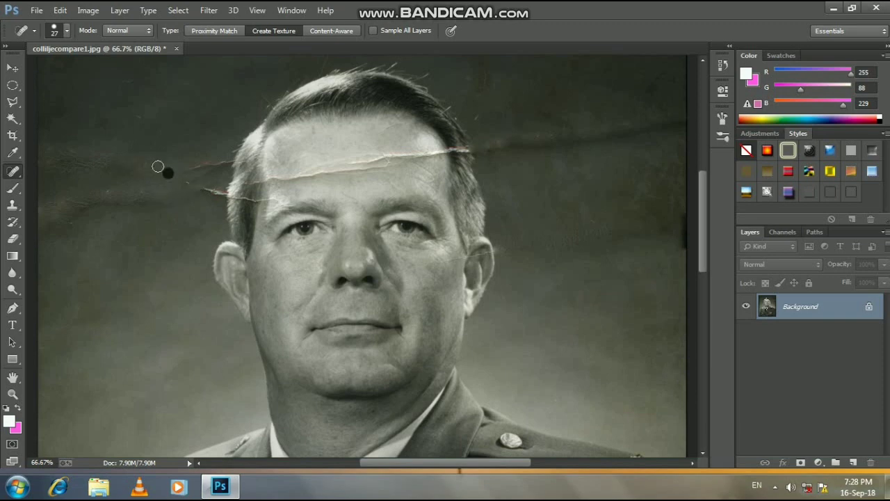
drag(49, 155, 70, 160)
drag(225, 160, 187, 175)
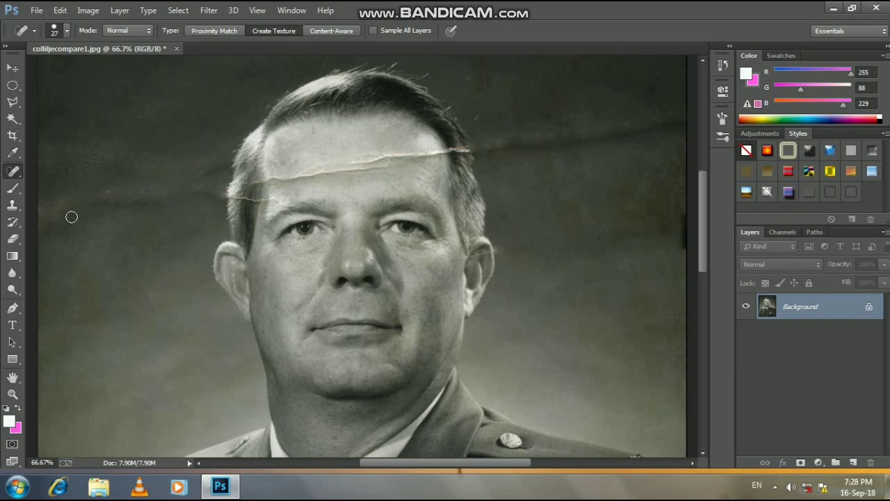
scroll(72, 215, down, 4)
scroll(127, 195, down, 4)
scroll(42, 342, down, 1)
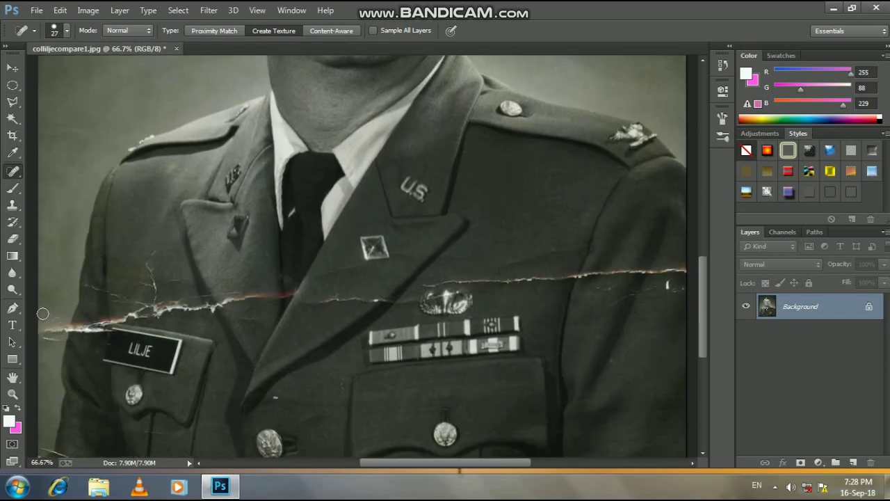
Step: Heal the jacket tear's left end, then the dust specks right and left of the head
drag(54, 333, 47, 336)
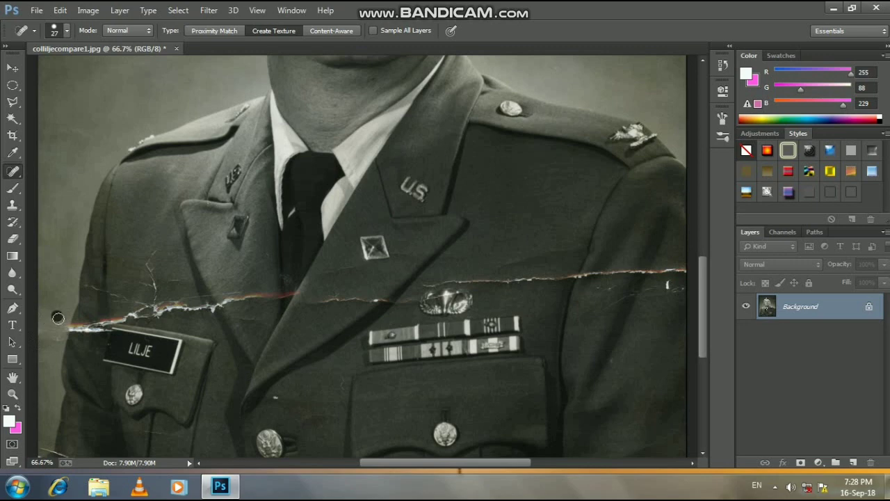
scroll(43, 434, down, 1)
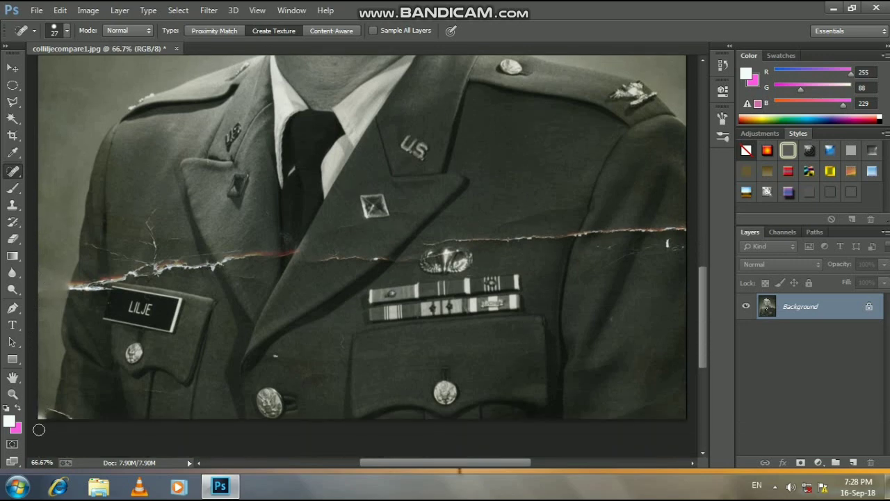
scroll(575, 309, up, 2)
scroll(556, 313, up, 3)
scroll(530, 318, up, 4)
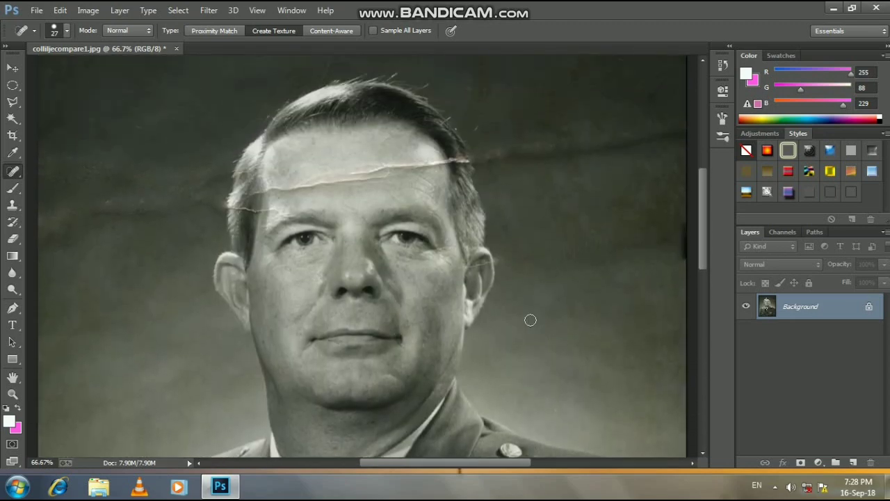
scroll(482, 333, up, 1)
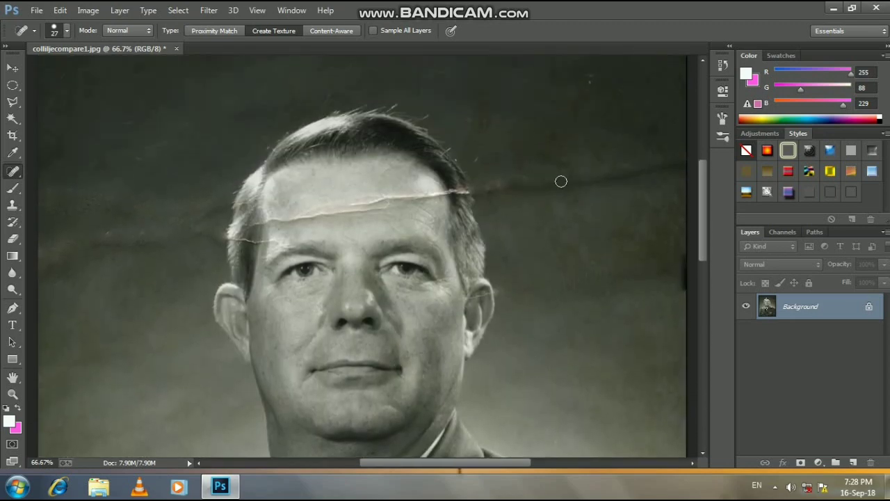
drag(601, 76, 581, 82)
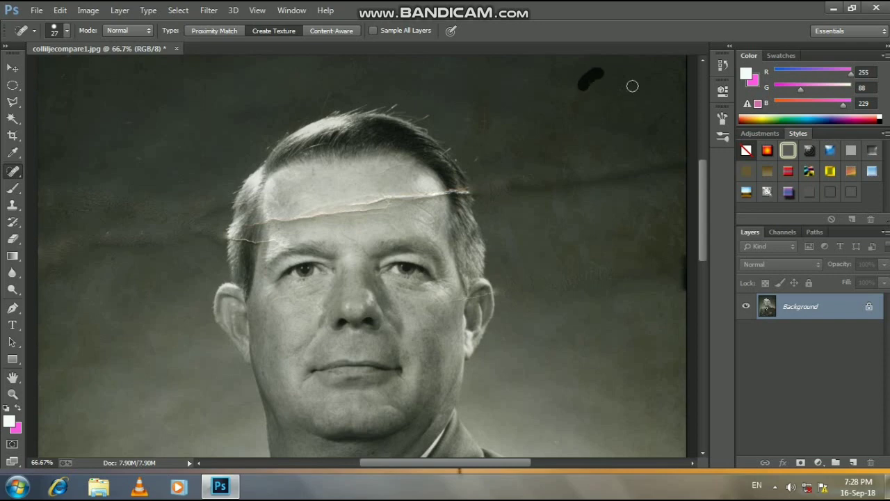
drag(480, 104, 475, 164)
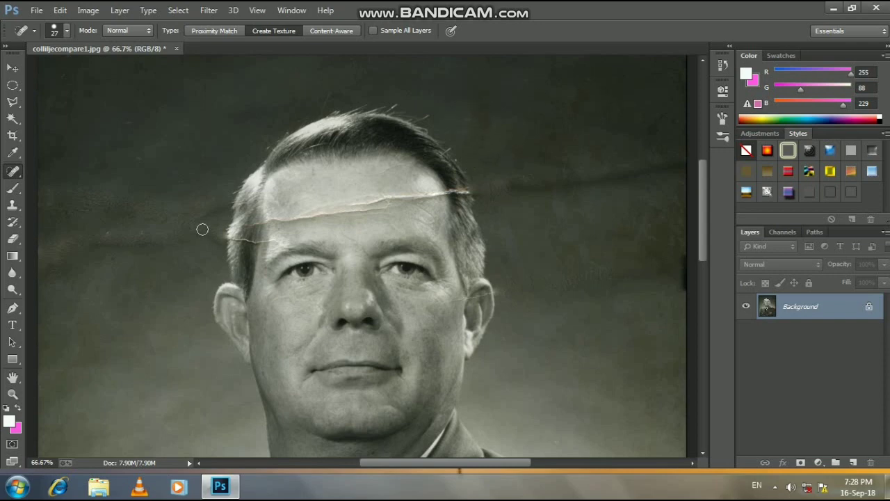
drag(139, 234, 83, 233)
Step: Zoom in and heal the long crack running across the forehead
scroll(315, 183, up, 1)
scroll(323, 182, up, 1)
scroll(410, 160, up, 2)
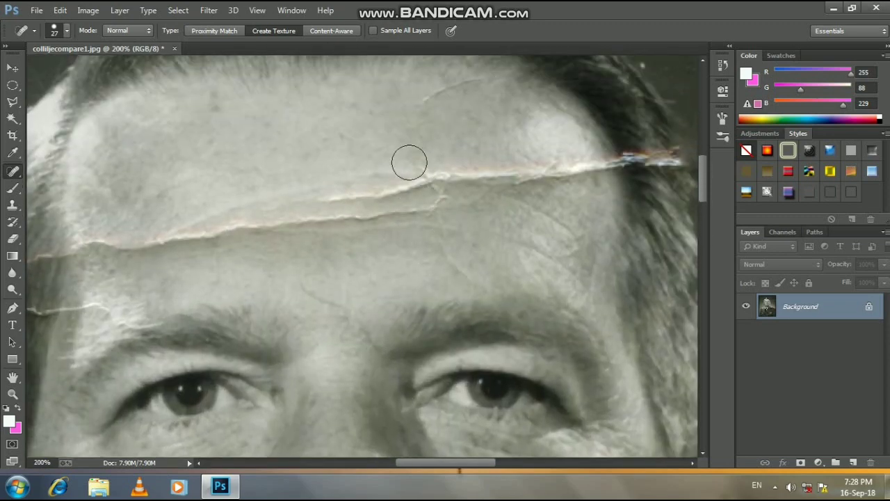
drag(390, 189, 490, 179)
click(550, 173)
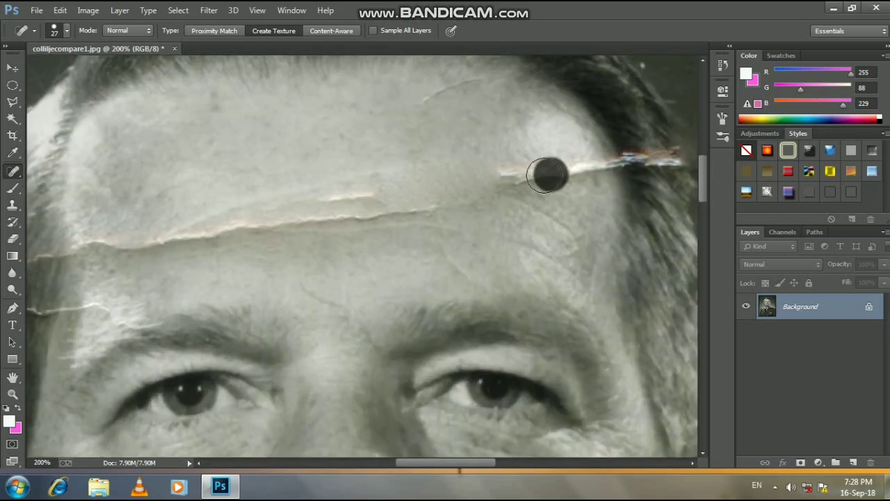
drag(564, 171, 587, 163)
mouse_move(527, 175)
mouse_down()
mouse_move(393, 208)
mouse_move(233, 221)
mouse_move(147, 240)
mouse_up()
Step: Touch up a spot on the upper forehead and a small blemish near the cheek
scroll(147, 240, down, 1)
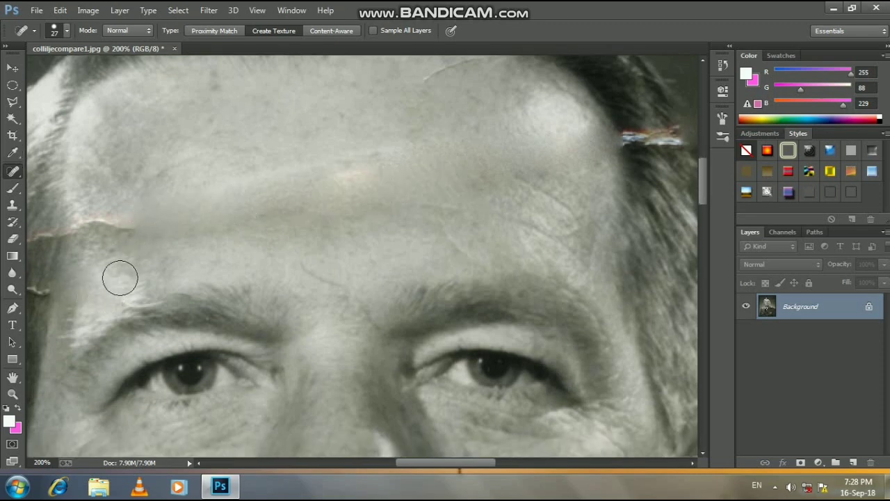
drag(97, 212, 105, 220)
scroll(390, 181, up, 3)
drag(445, 146, 435, 163)
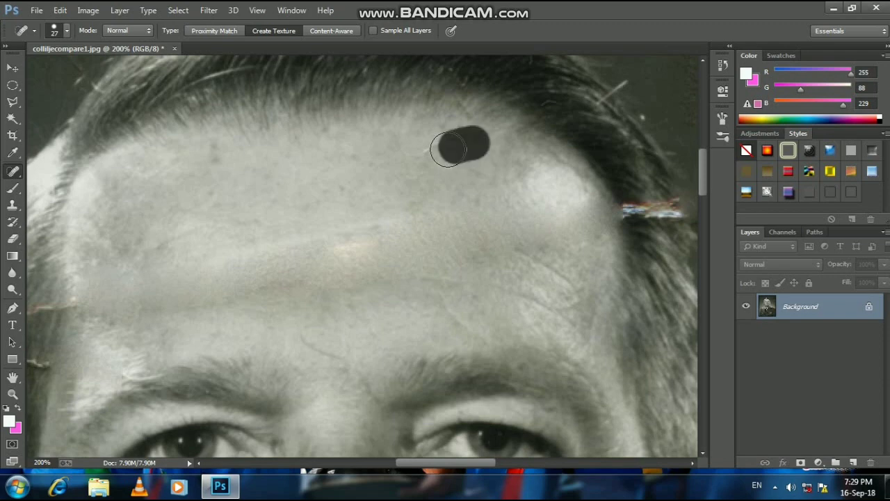
scroll(583, 230, down, 4)
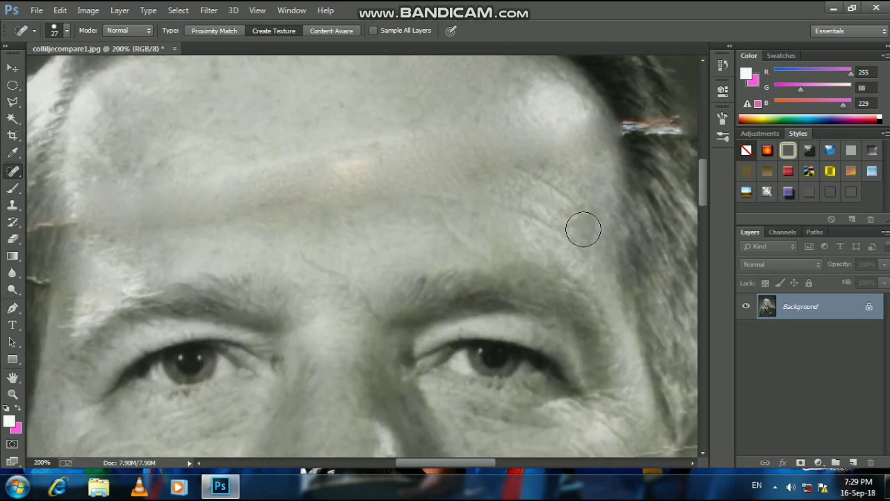
key(ctrl+minus)
drag(504, 362, 476, 362)
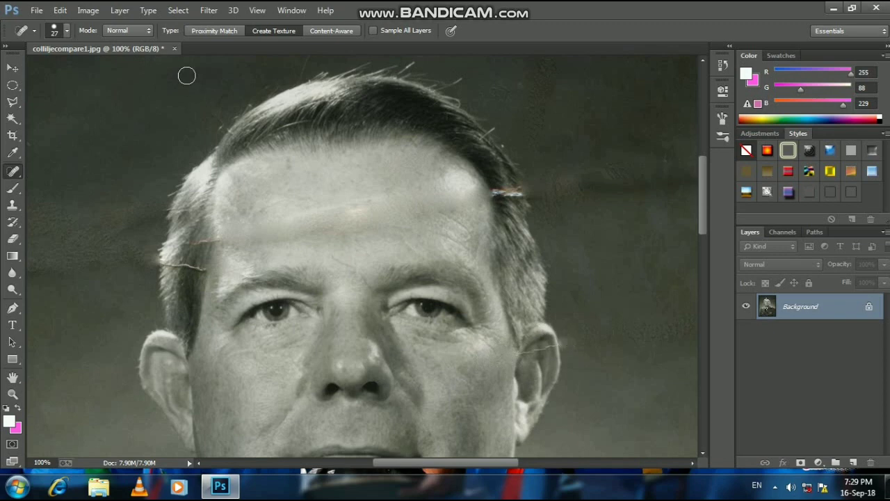
Step: Reduce the healing brush to 9 px and zoom in to 200% on the face
click(67, 30)
click(26, 66)
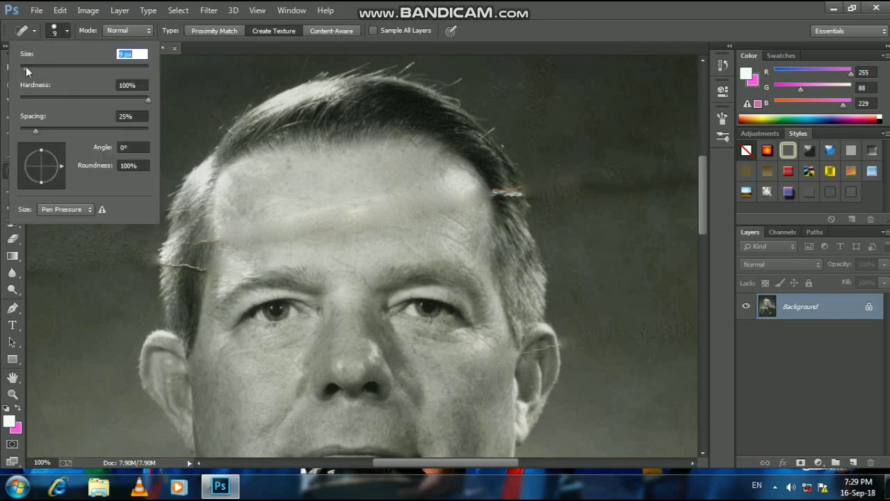
key(Return)
key(ctrl+plus)
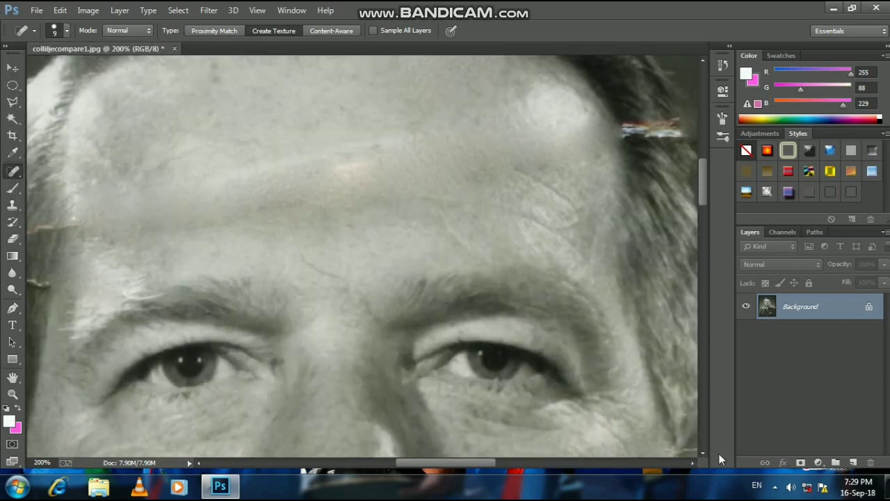
scroll(643, 420, right, 5)
scroll(608, 403, down, 3)
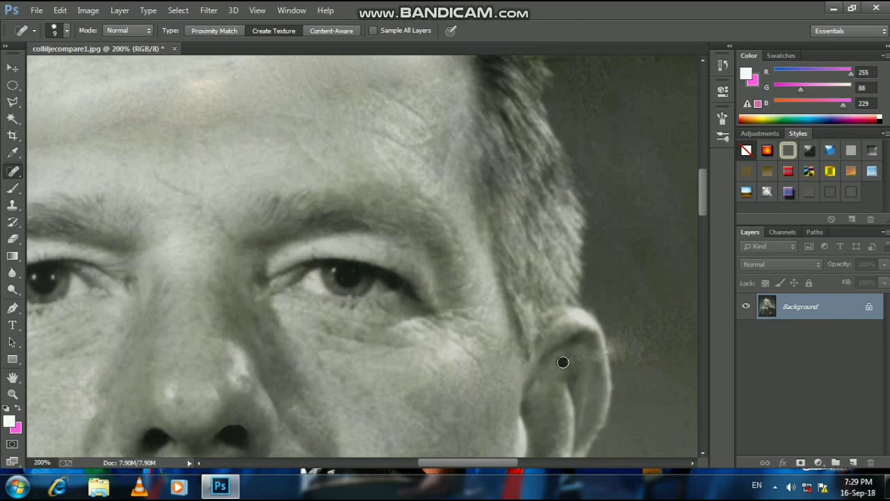
scroll(689, 429, up, 1)
scroll(453, 308, up, 3)
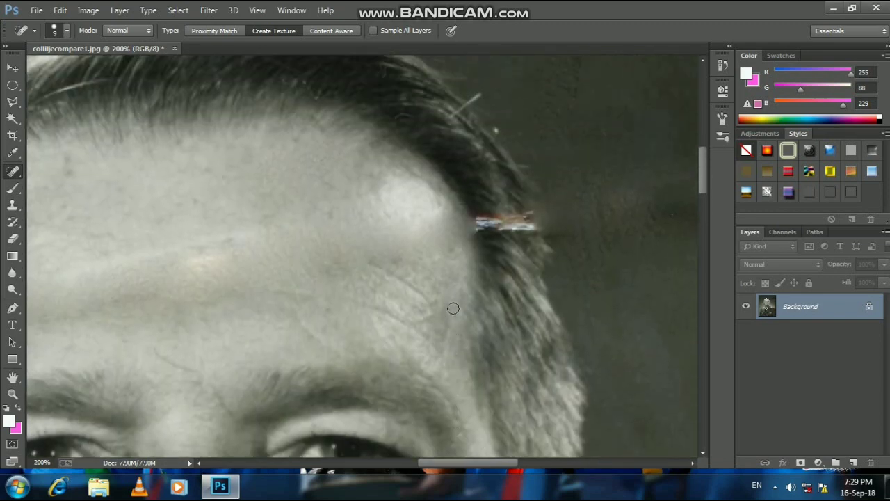
scroll(211, 302, down, 1)
scroll(236, 302, down, 1)
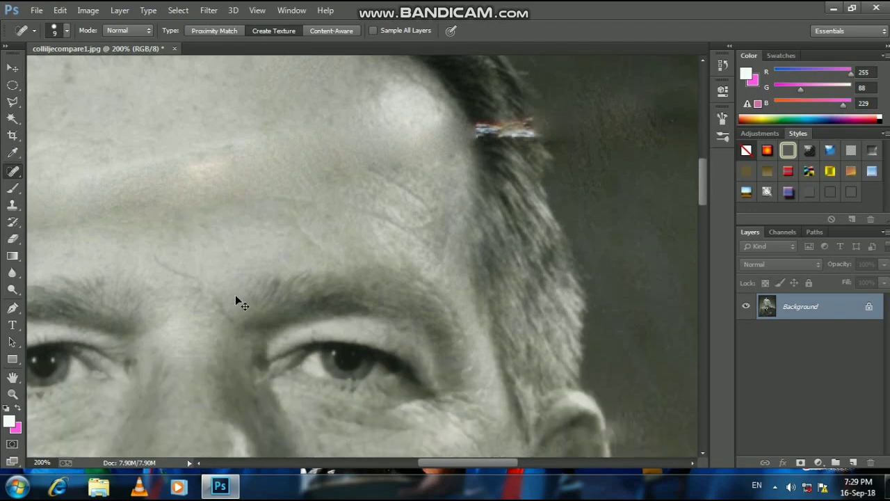
scroll(236, 302, down, 3)
Step: Heal the remaining crack fragments on the forehead near the left eyebrow
key(ctrl+plus)
key(ctrl+plus)
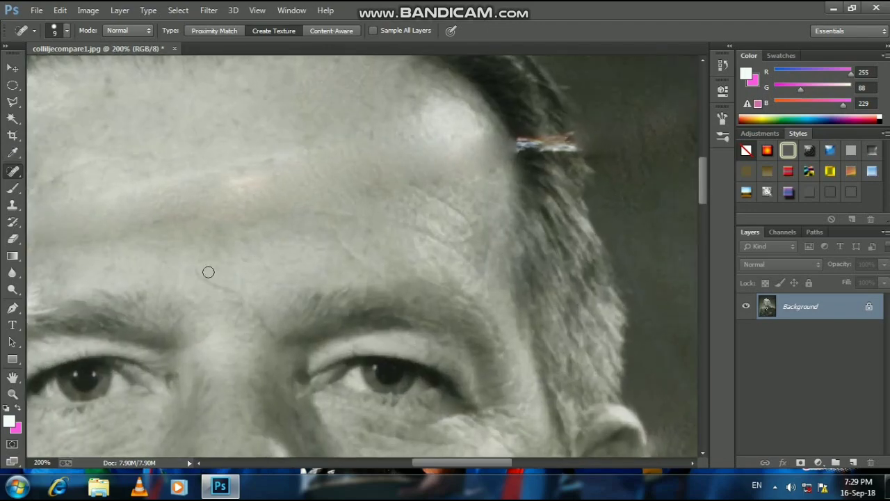
scroll(97, 255, left, 2)
scroll(97, 255, left, 2)
scroll(97, 255, left, 2)
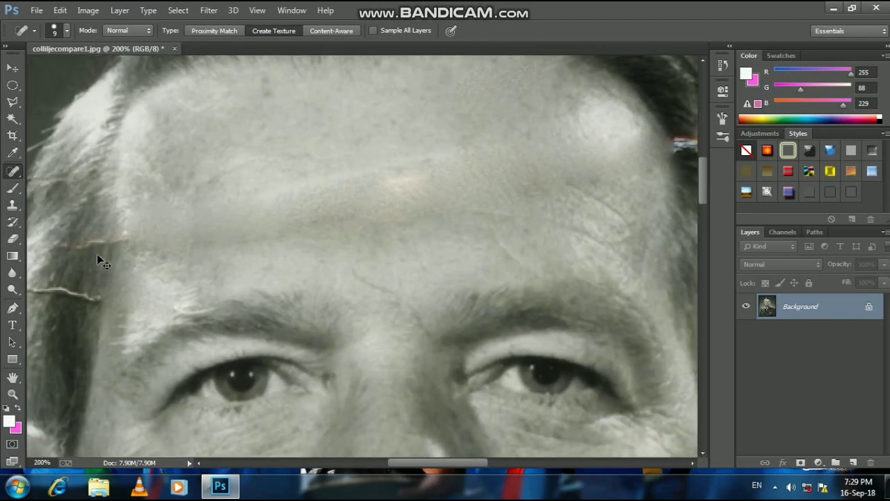
drag(152, 300, 141, 333)
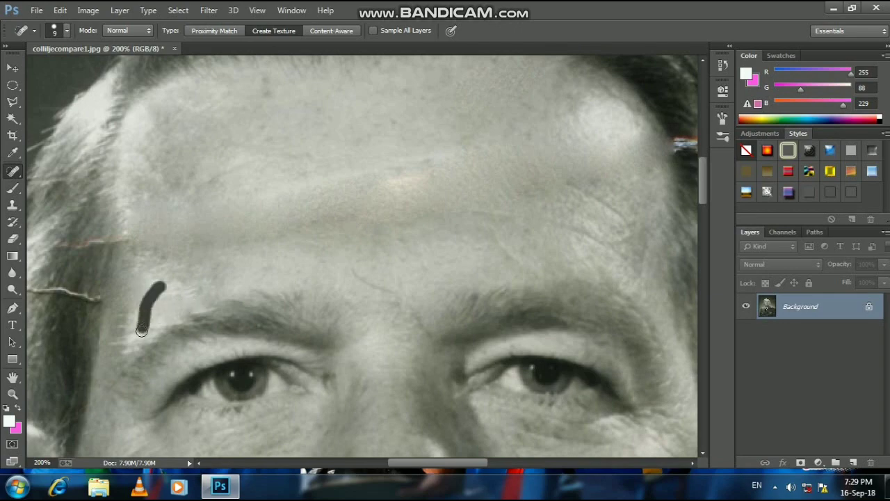
drag(125, 295, 124, 346)
click(128, 327)
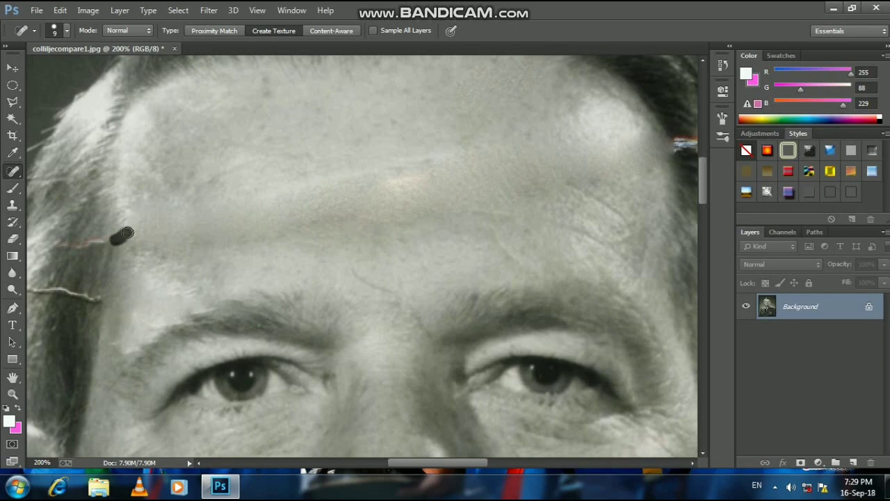
scroll(125, 234, down, 3)
scroll(139, 229, down, 5)
scroll(155, 224, down, 2)
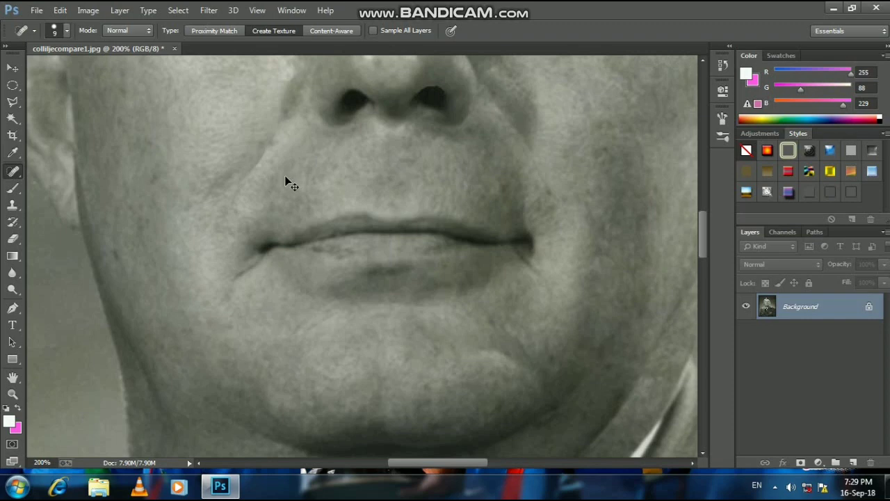
key(ctrl+minus)
key(ctrl+minus)
scroll(306, 230, down, 5)
Step: Enlarge the healing brush to 17 px and heal the start of the lapel crack
scroll(336, 294, down, 1)
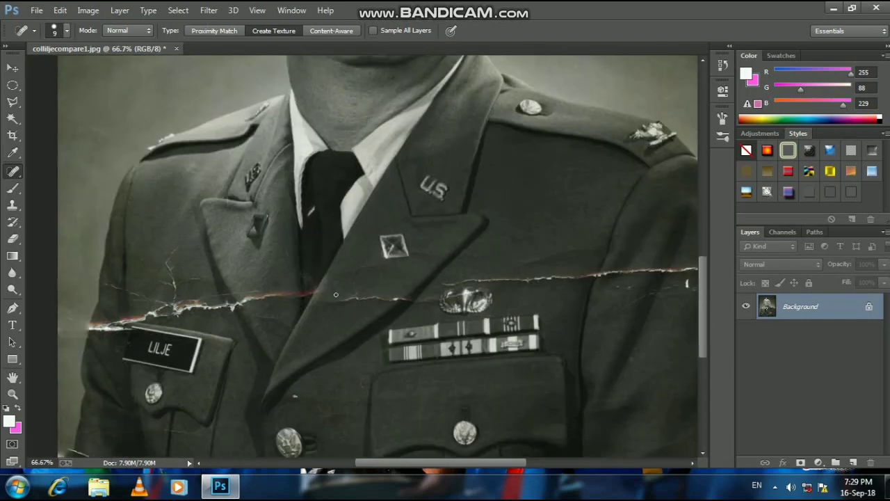
click(67, 30)
drag(29, 68, 32, 70)
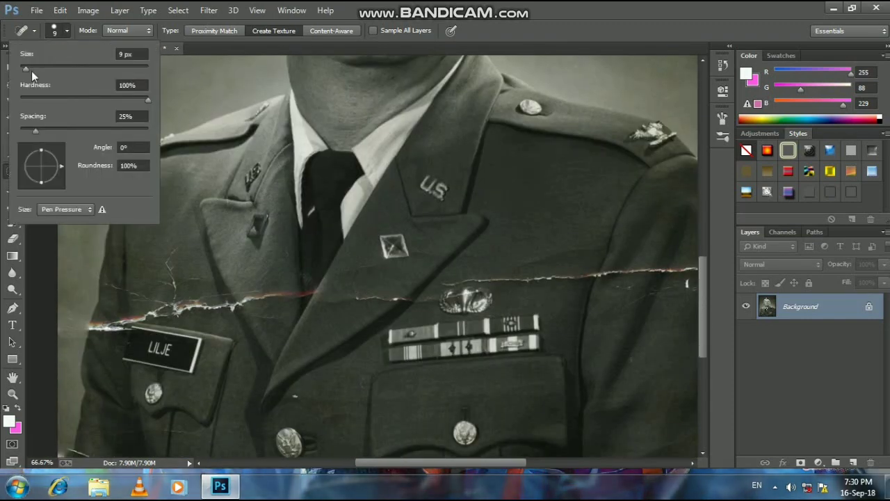
drag(354, 303, 379, 298)
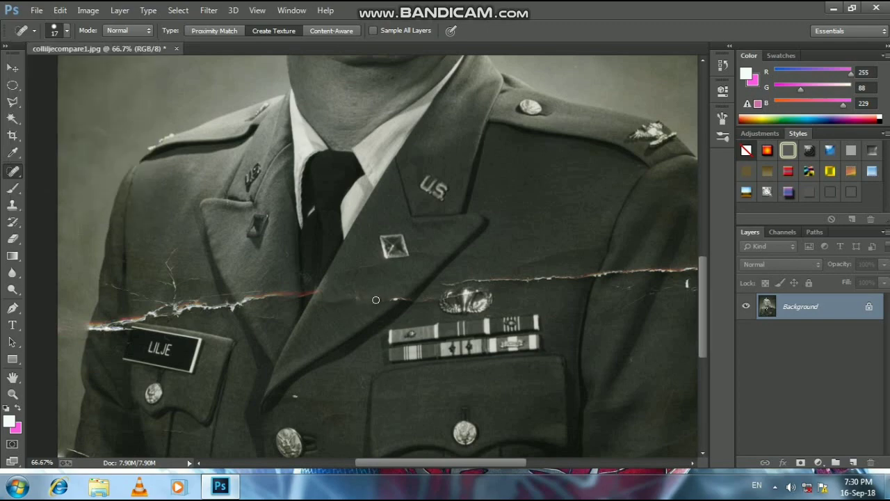
scroll(375, 300, up, 2)
scroll(370, 304, up, 1)
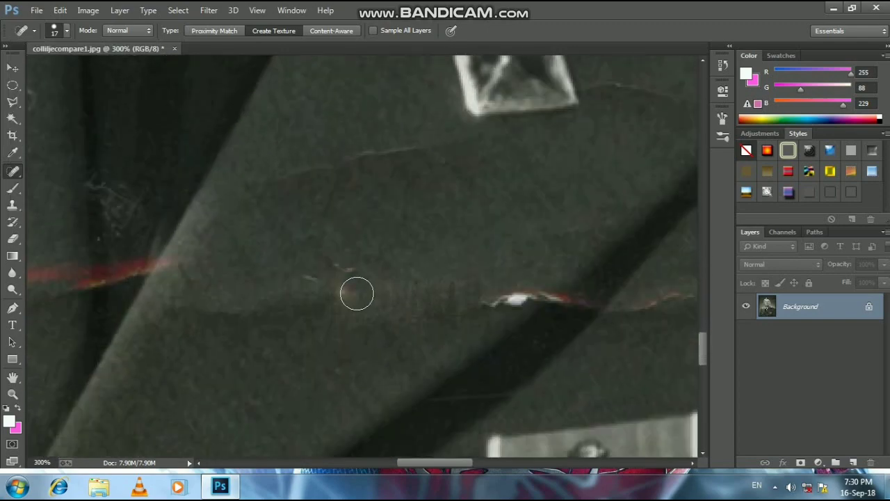
drag(356, 294, 333, 285)
Step: Heal the bright white specks along the crack and the marks near the lapel top
drag(509, 296, 584, 316)
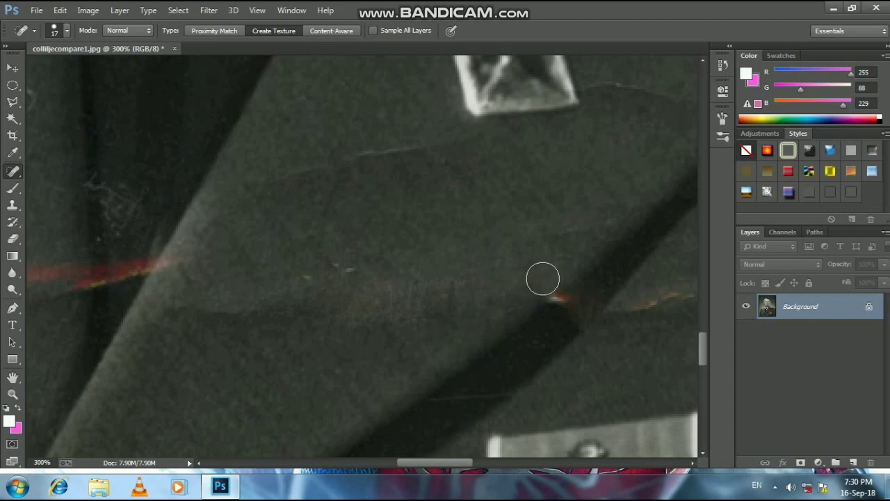
click(549, 291)
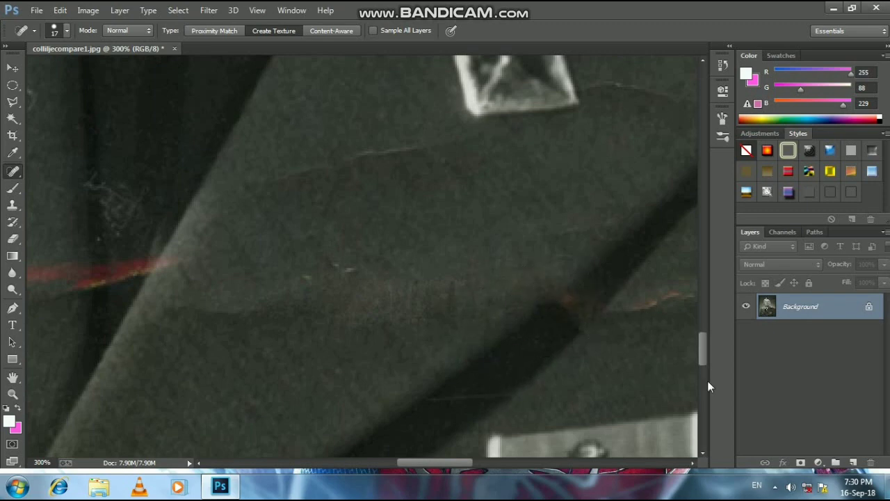
drag(692, 291, 640, 317)
scroll(638, 302, down, 3)
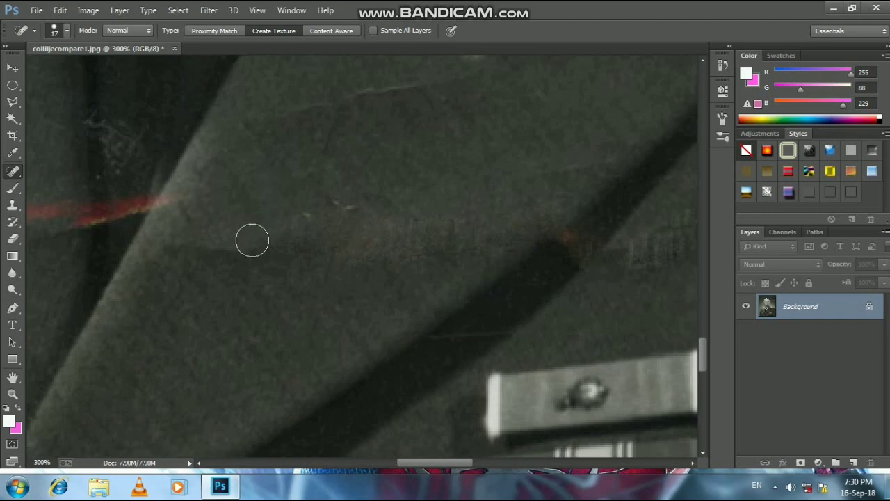
drag(243, 244, 355, 211)
drag(436, 76, 314, 96)
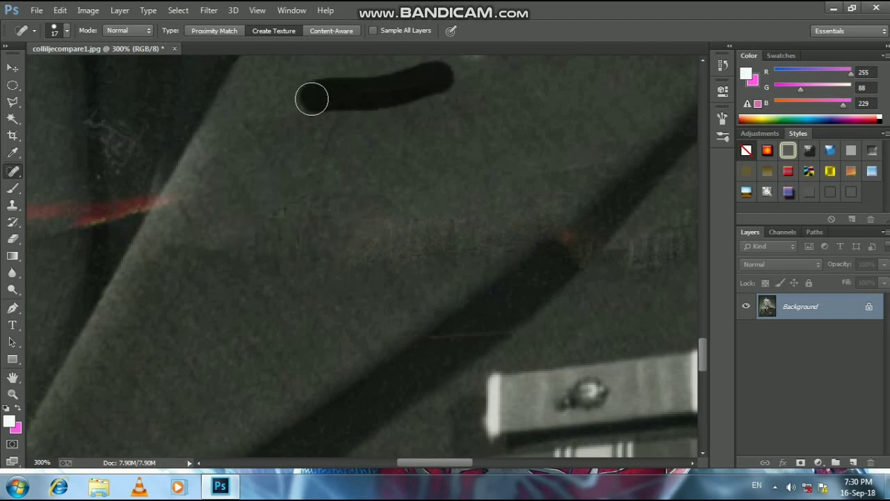
drag(435, 79, 359, 98)
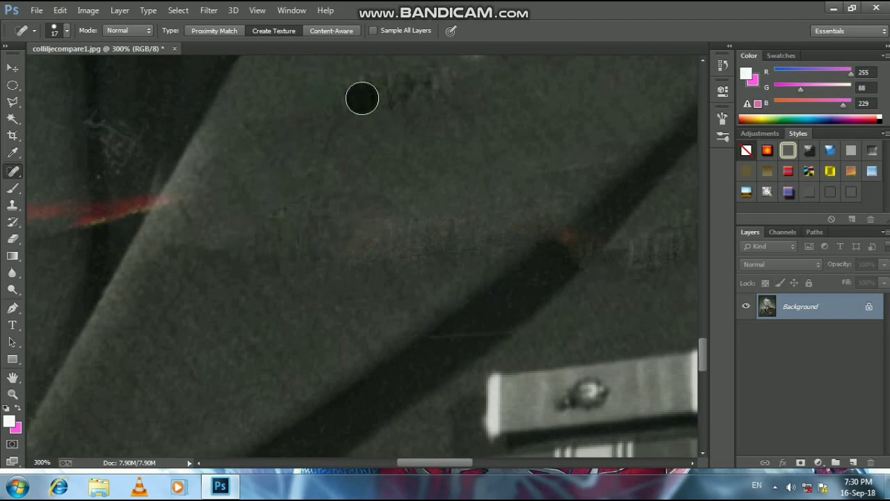
Step: Heal the left section of the red crack on the lapel
scroll(171, 172, down, 2)
drag(122, 170, 97, 183)
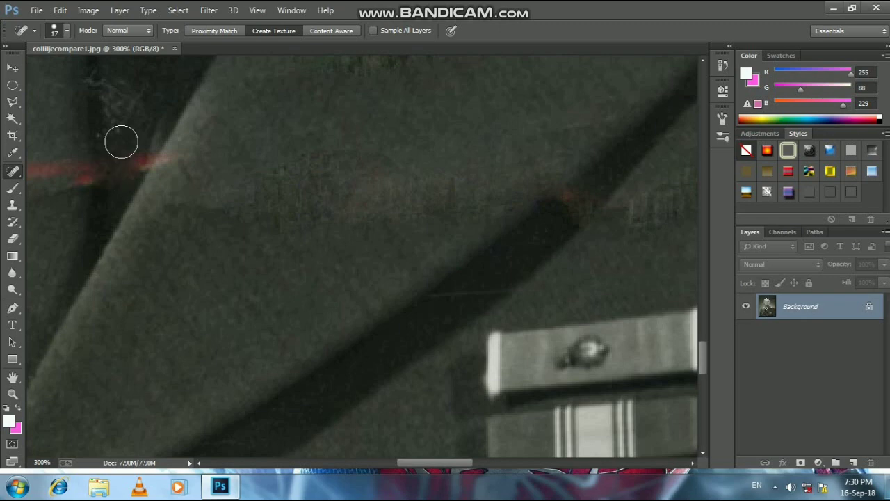
mouse_move(128, 149)
mouse_down()
mouse_move(122, 180)
mouse_move(60, 178)
mouse_up()
scroll(215, 139, down, 2)
key(ctrl+minus)
Step: Heal the bright crack fragment and thin crack line on the upper jacket
scroll(59, 208, left, 3)
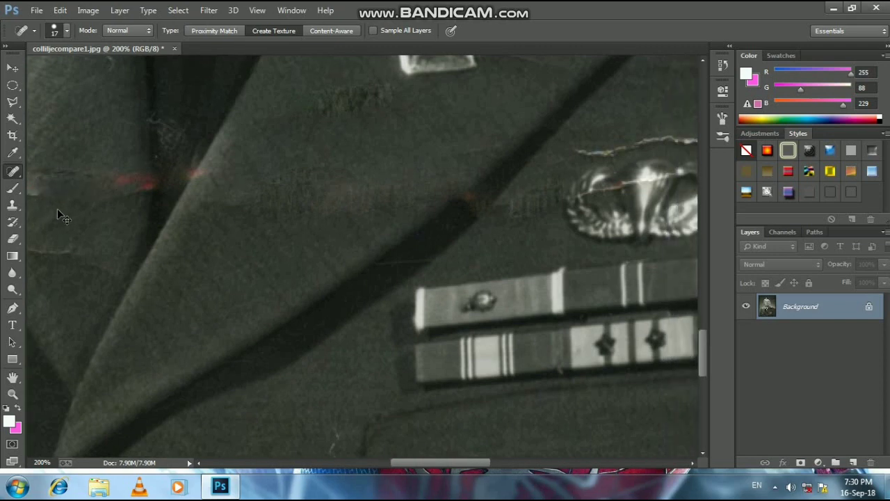
drag(122, 191, 143, 175)
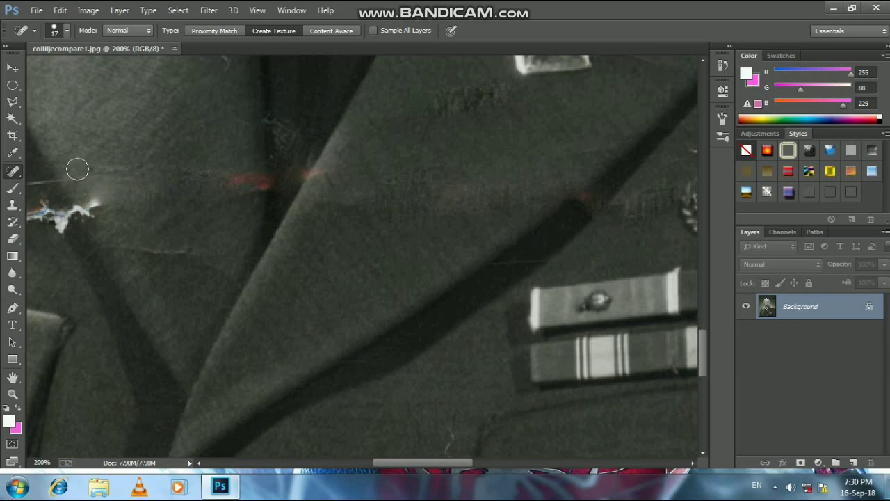
drag(76, 167, 115, 174)
mouse_move(223, 180)
mouse_down()
mouse_move(231, 186)
mouse_move(245, 167)
mouse_move(260, 178)
mouse_up()
Step: Heal the thin light cracks on the lower-left part of the jacket
scroll(223, 93, up, 2)
scroll(226, 111, up, 2)
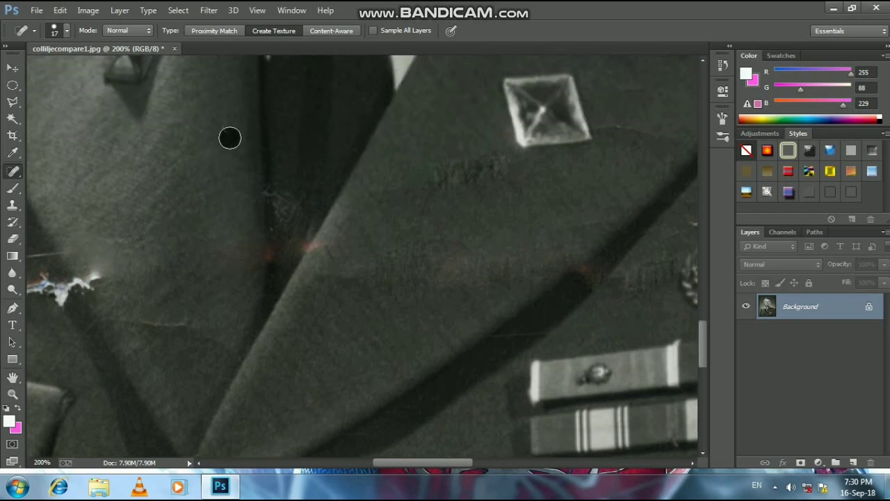
drag(137, 321, 199, 332)
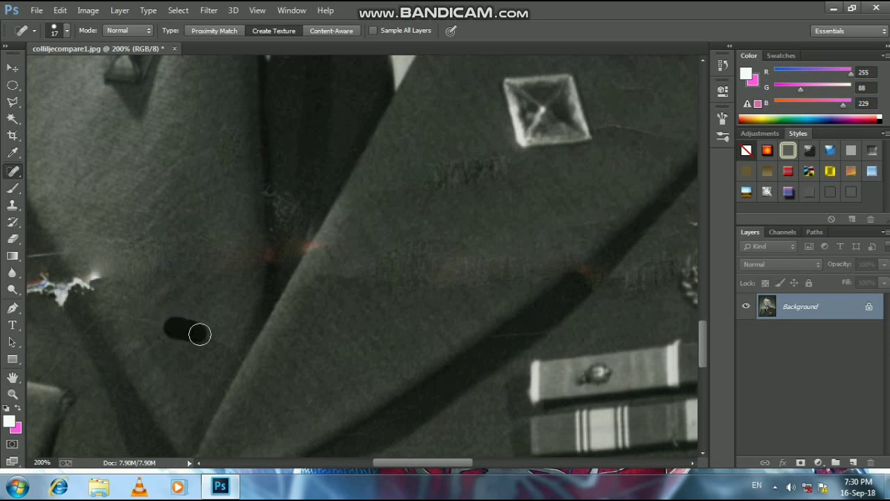
drag(82, 345, 56, 364)
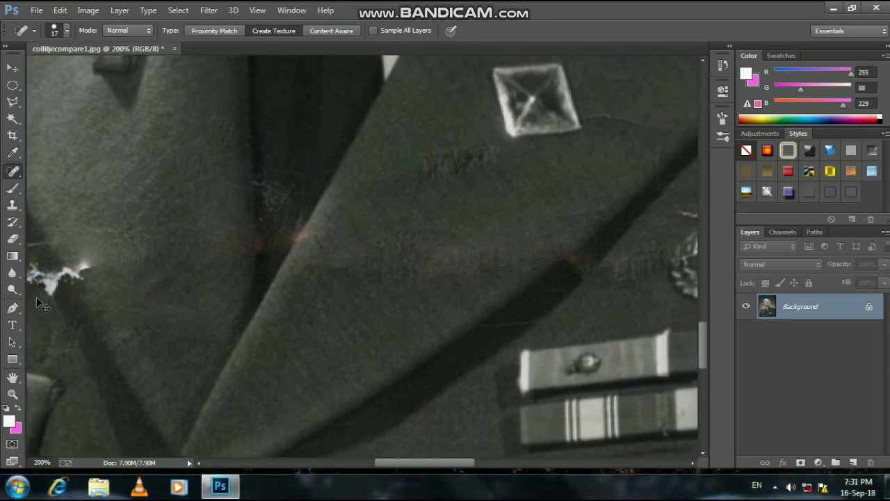
scroll(36, 296, left, 5)
scroll(20, 299, left, 2)
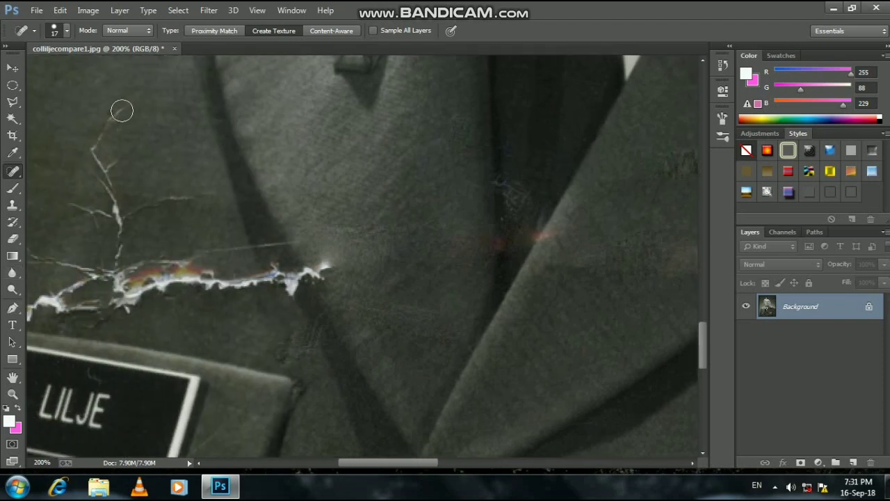
Step: Heal the upper branch and left sections of the white tear above the LILJE name tag
mouse_move(119, 106)
mouse_down()
mouse_move(96, 169)
mouse_move(105, 184)
mouse_up()
drag(115, 147, 105, 198)
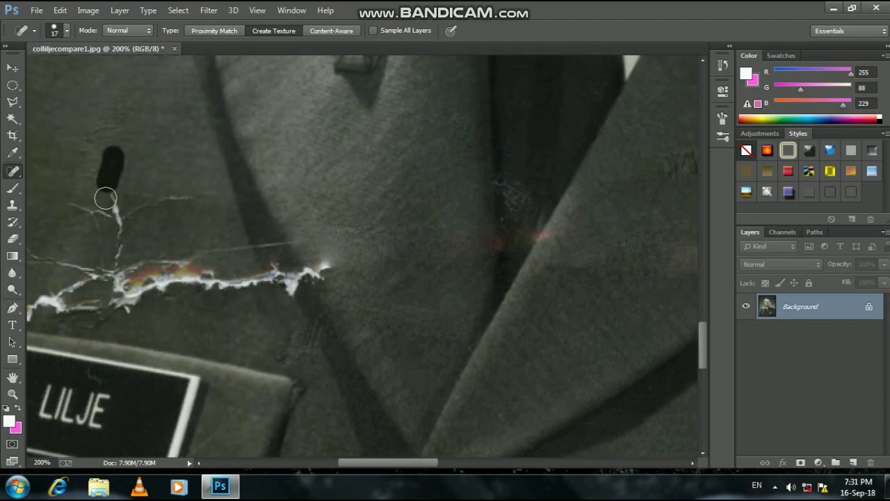
mouse_move(198, 200)
mouse_down()
mouse_move(113, 216)
mouse_move(81, 204)
mouse_move(91, 218)
mouse_up()
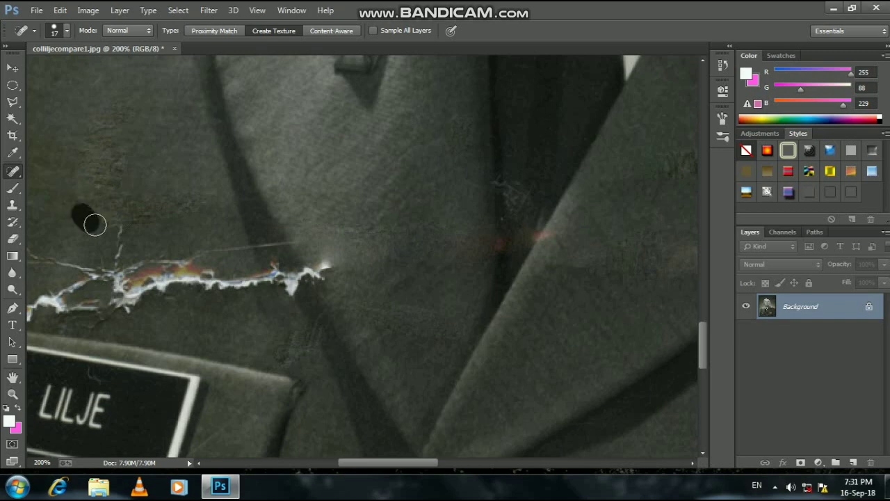
mouse_move(92, 281)
mouse_down()
mouse_move(174, 283)
mouse_move(119, 299)
mouse_up()
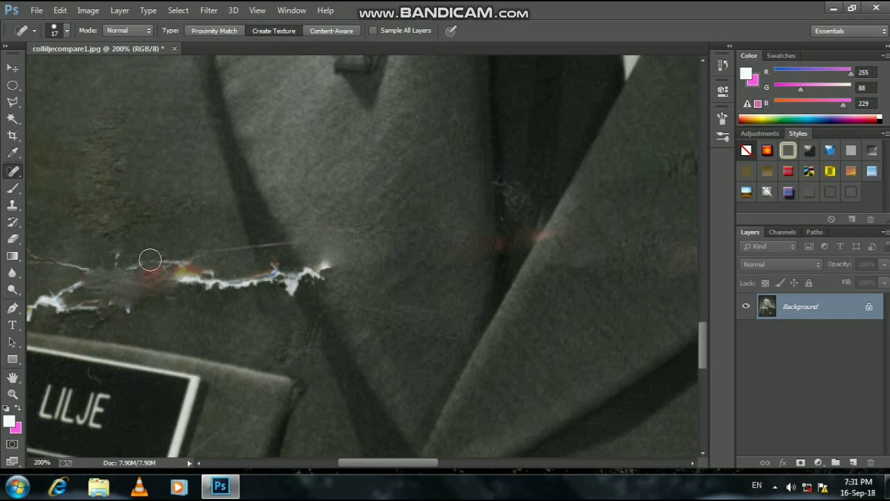
drag(148, 255, 139, 293)
Step: Heal the tear's right end and leftover crack bits near the lapel
drag(180, 268, 169, 286)
drag(259, 281, 205, 284)
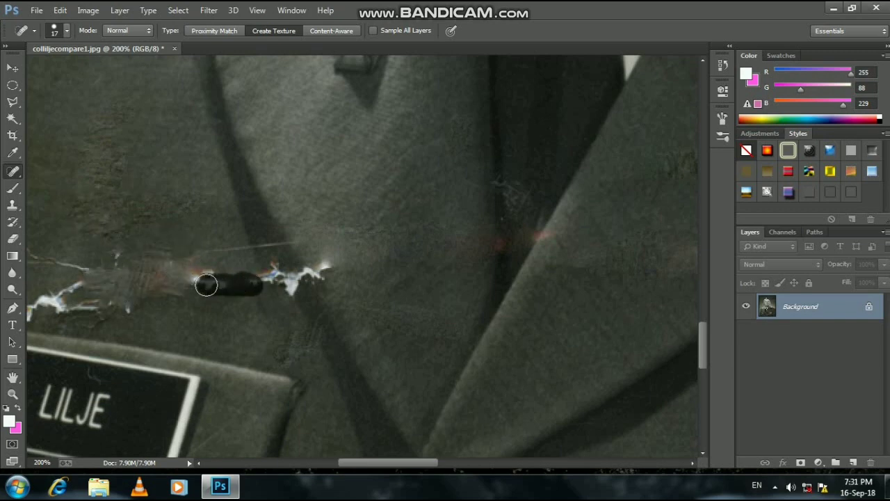
mouse_move(272, 281)
mouse_down()
mouse_move(202, 274)
mouse_move(215, 306)
mouse_up()
mouse_move(296, 303)
mouse_down()
mouse_move(285, 276)
mouse_move(252, 298)
mouse_up()
mouse_move(208, 270)
mouse_down()
mouse_move(190, 238)
mouse_move(187, 296)
mouse_up()
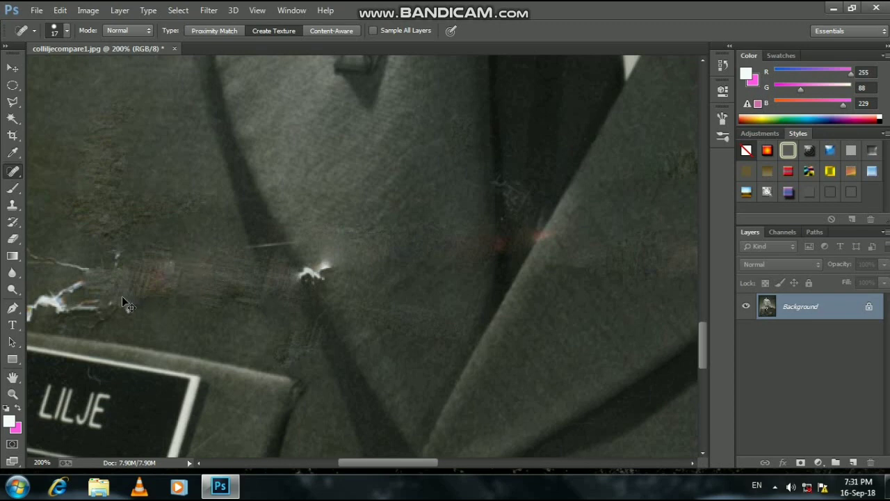
key(ctrl+minus)
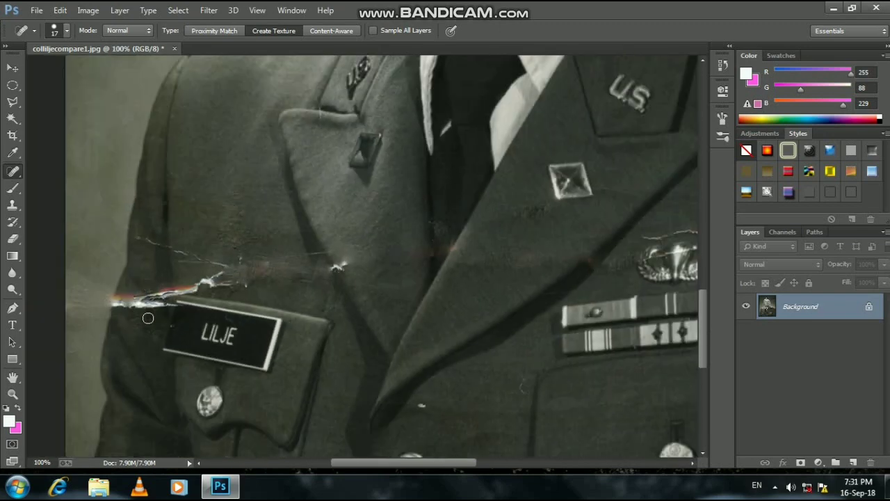
Step: Heal the leftover white crack above the LILJE name tag and along the jacket edge
drag(191, 288, 221, 279)
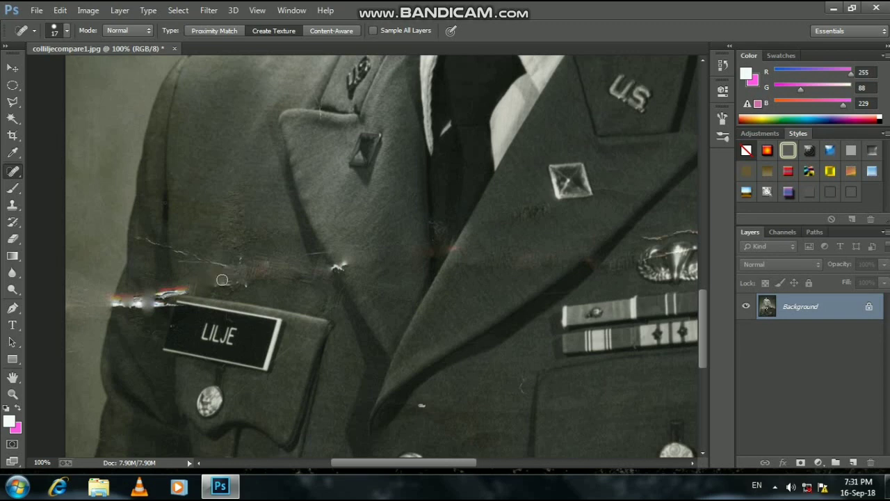
mouse_move(194, 252)
mouse_down()
mouse_move(223, 260)
mouse_move(230, 273)
mouse_up()
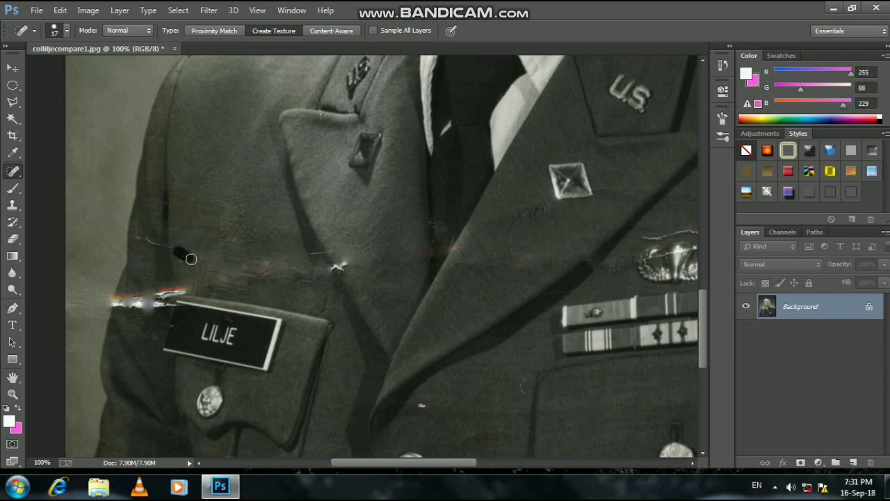
drag(145, 232, 129, 233)
drag(140, 292, 141, 309)
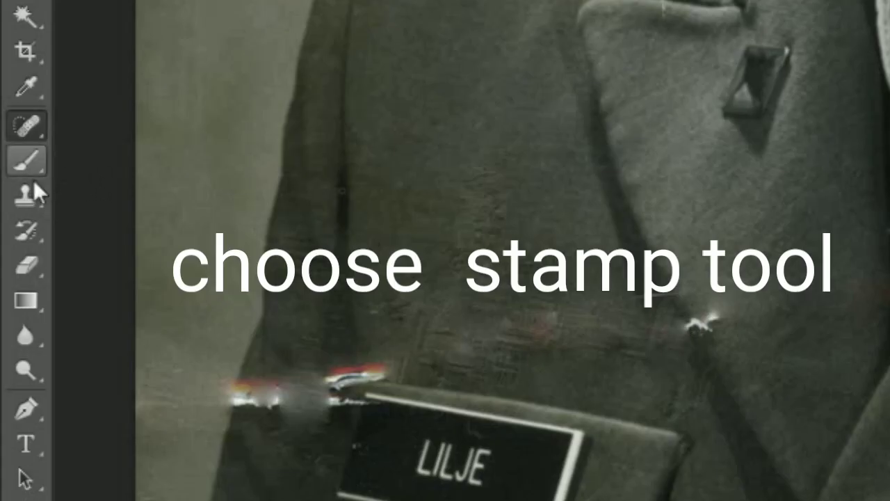
Step: With the Clone Stamp, clone fabric over the dark loop and bright streak beside the name tag
click(12, 203)
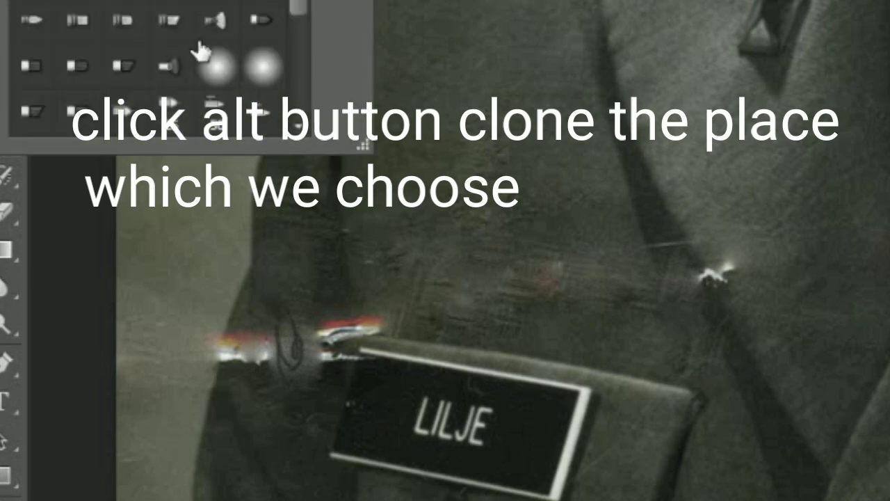
click(302, 354)
key(Return)
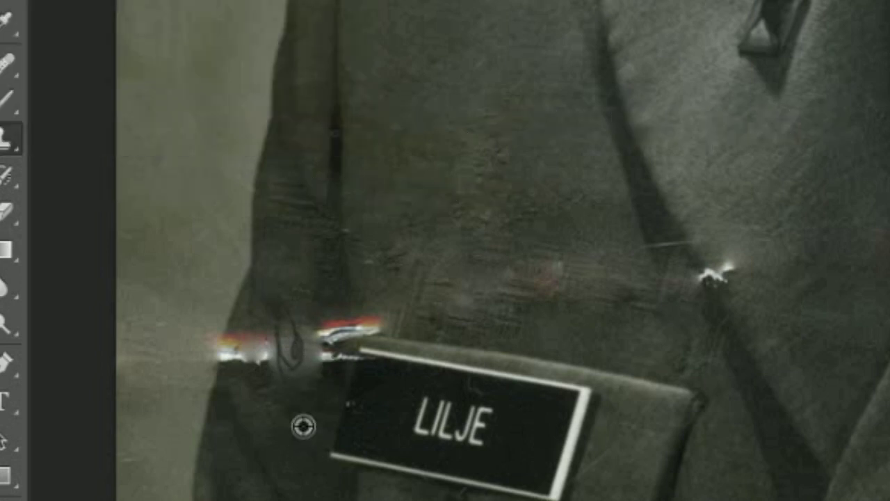
drag(296, 351, 320, 327)
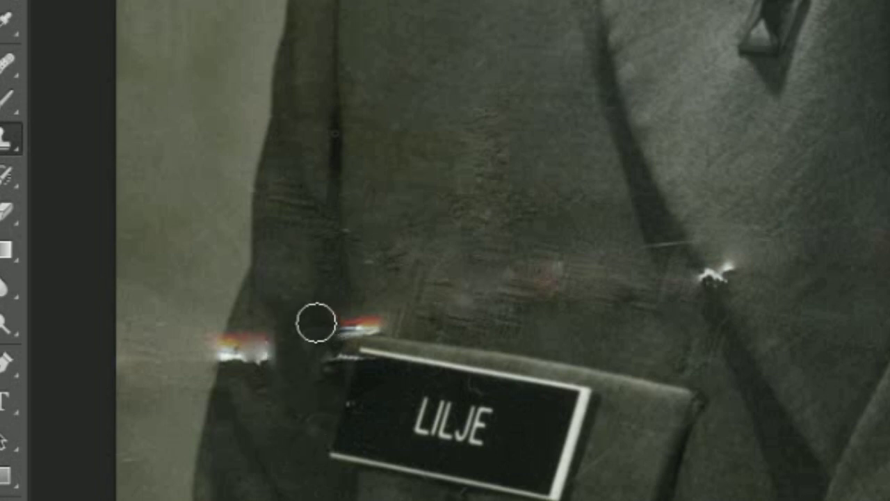
drag(320, 327, 332, 304)
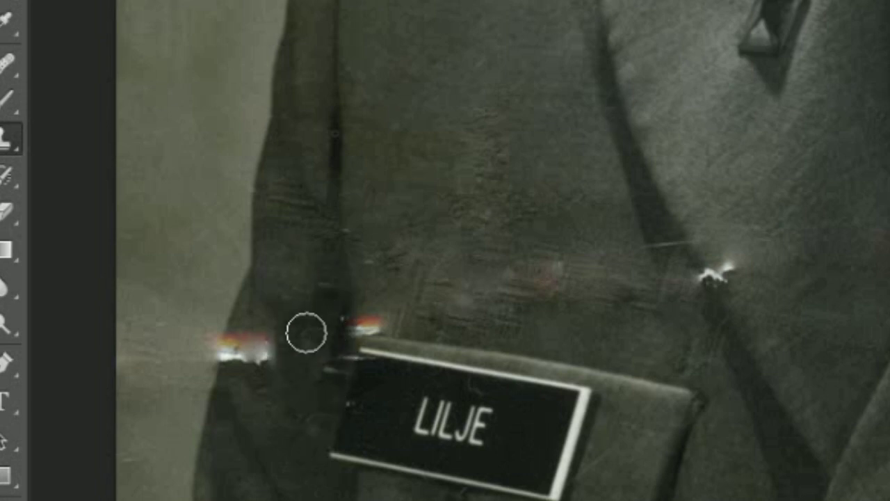
Step: Resample clean upper fabric and cover the remaining bright streak on the sleeve
alt+click(260, 368)
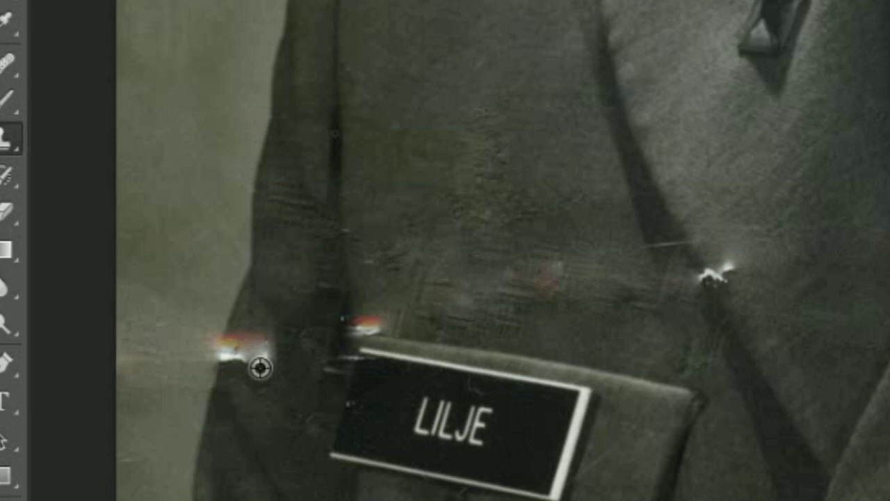
alt+click(279, 252)
click(256, 361)
drag(256, 360, 229, 352)
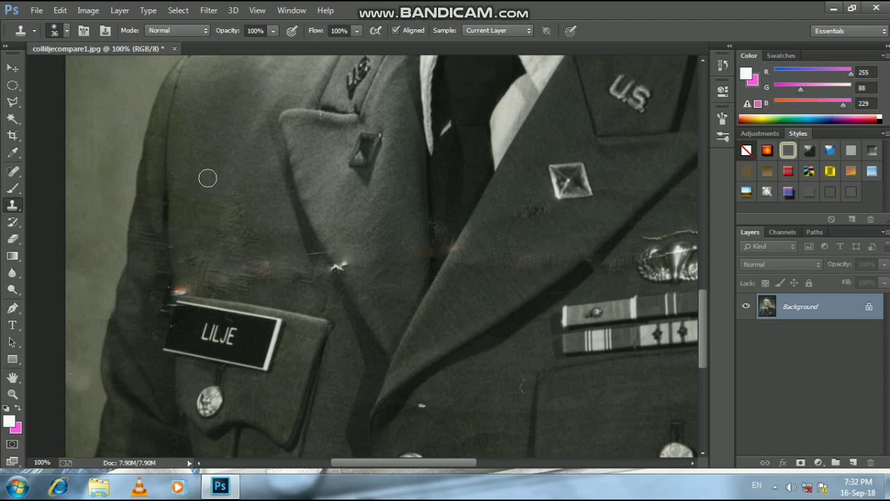
Step: Clone fabric texture over the red spot beside the nametag and the reddish marks on both lapels
drag(229, 280, 241, 272)
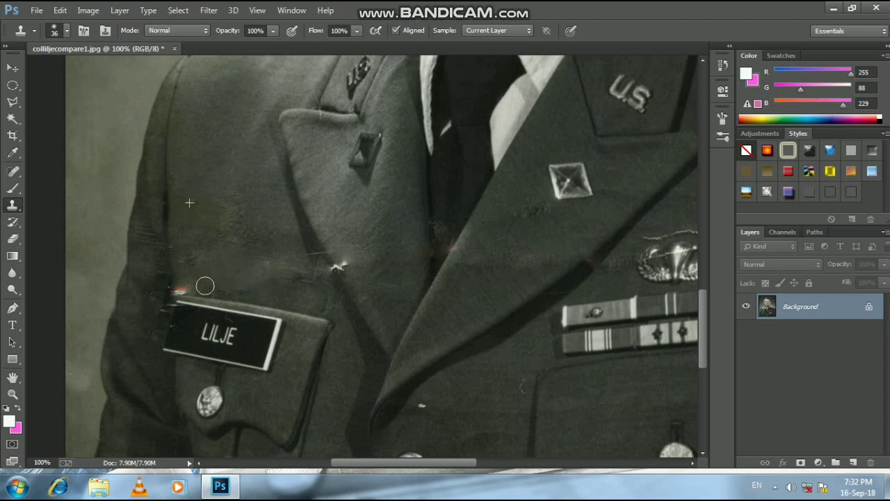
drag(204, 285, 181, 281)
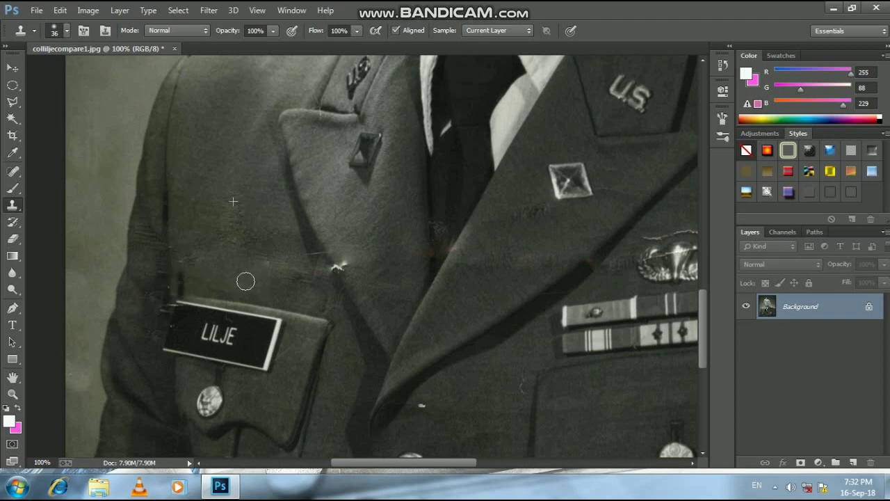
drag(274, 262, 298, 267)
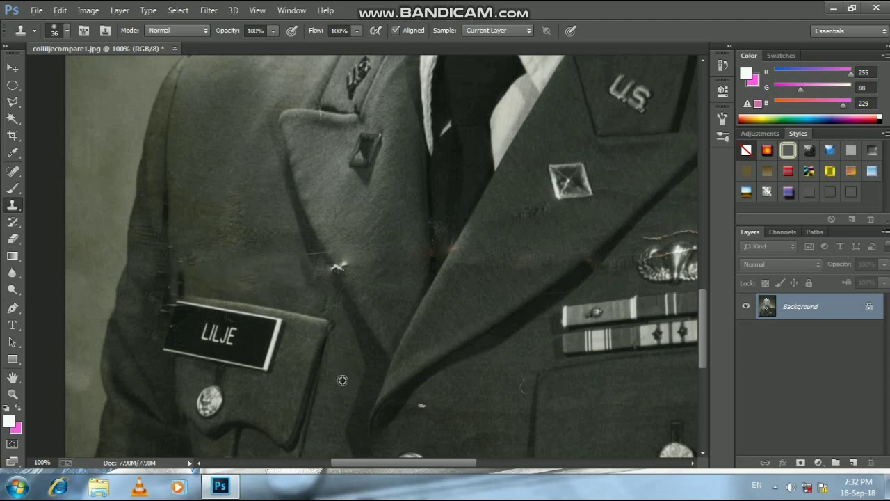
click(293, 265)
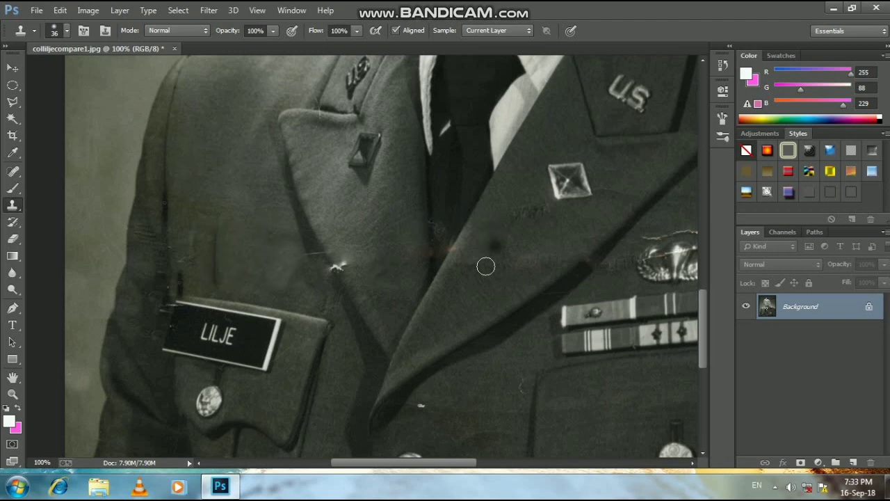
click(442, 247)
scroll(470, 262, down, 3)
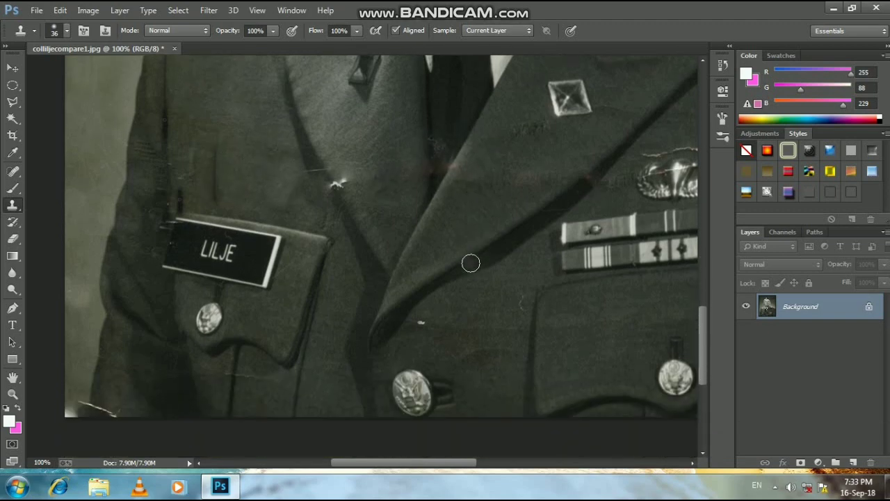
Step: Spot-heal the scratches on the upper jacket, beside the nametag and along the tie edge
click(12, 169)
drag(520, 291, 523, 326)
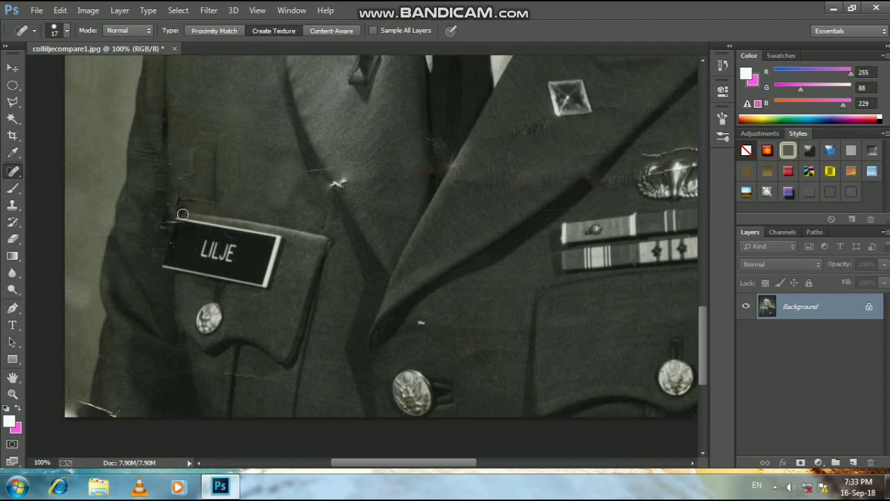
mouse_move(203, 121)
mouse_down()
mouse_move(198, 182)
mouse_move(243, 182)
mouse_up()
drag(242, 124, 288, 198)
scroll(286, 163, up, 3)
drag(345, 243, 341, 253)
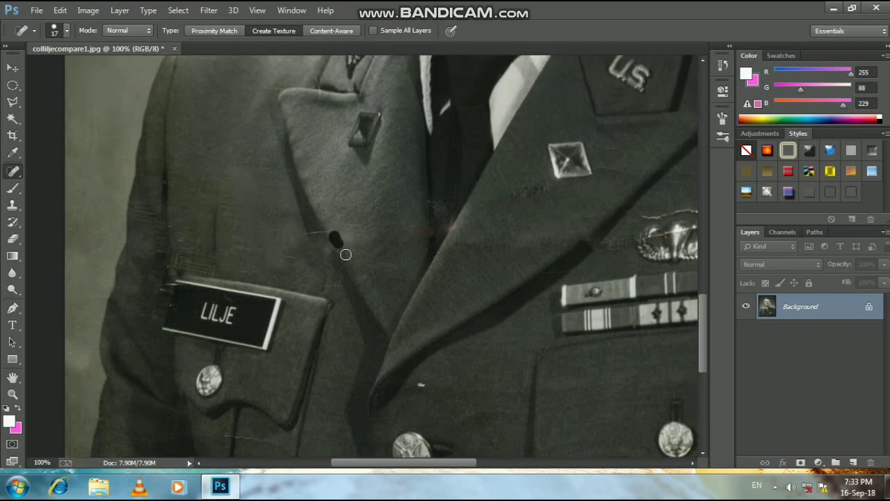
drag(443, 203, 444, 225)
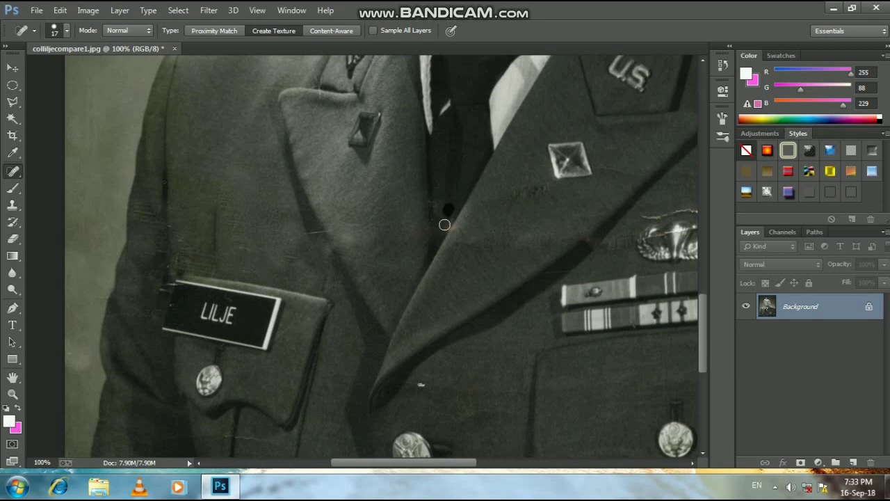
click(14, 204)
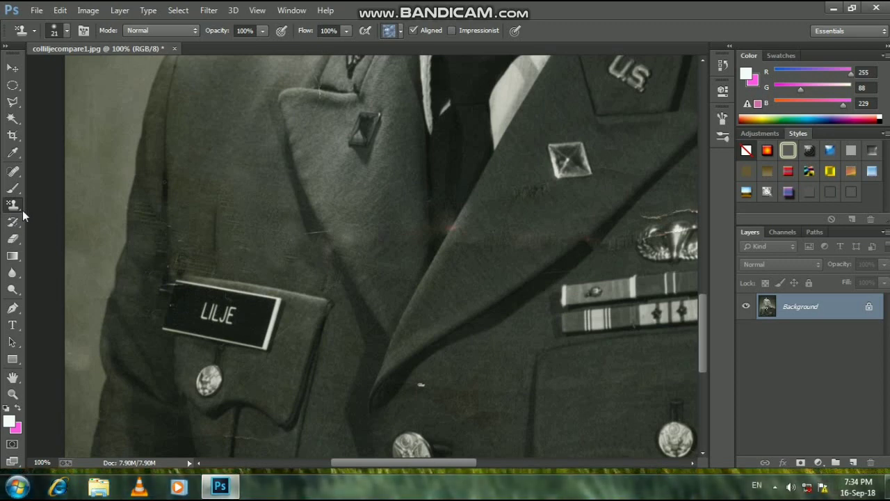
Step: Spot-heal the marks across the right lapel and near its edge
click(12, 171)
drag(545, 192, 535, 238)
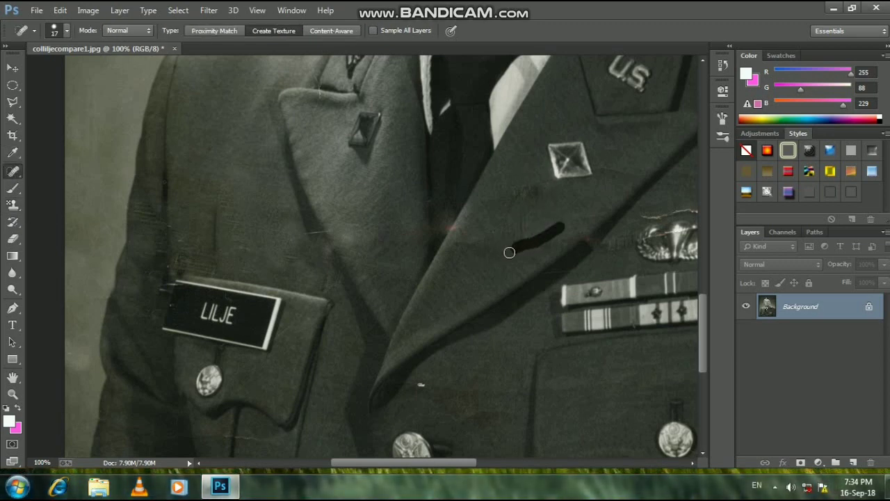
mouse_move(467, 206)
mouse_down()
mouse_move(453, 238)
mouse_move(461, 234)
mouse_up()
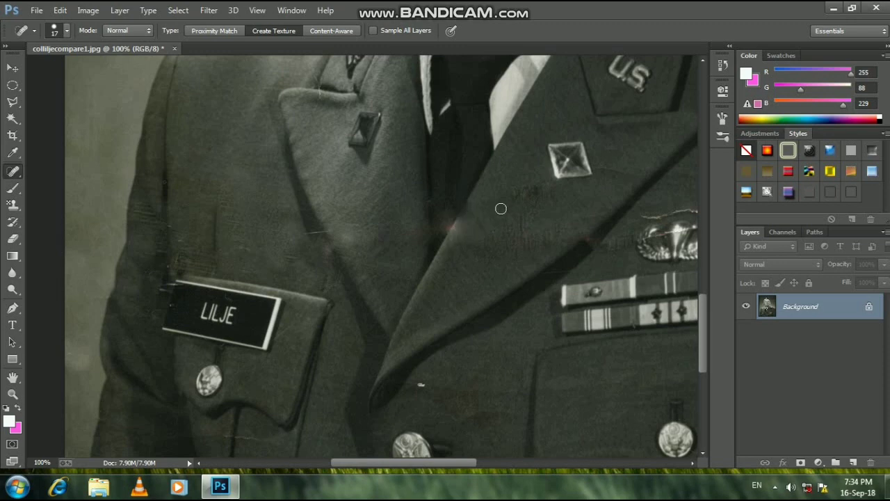
drag(528, 185, 543, 196)
scroll(657, 264, down, 1)
scroll(661, 348, up, 2)
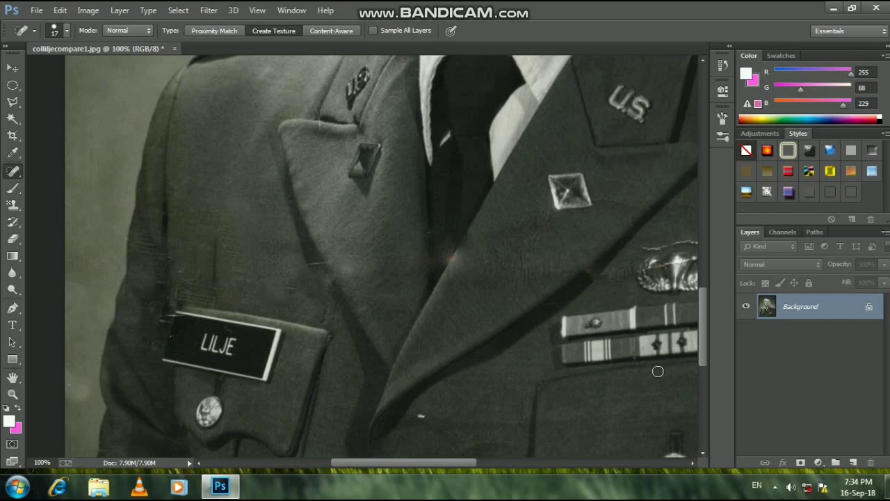
scroll(661, 379, right, 5)
Step: Heal the ragged tear line across the chest and the marks near the badge
mouse_move(548, 245)
mouse_down()
mouse_move(658, 234)
mouse_move(468, 248)
mouse_up()
drag(523, 240, 560, 241)
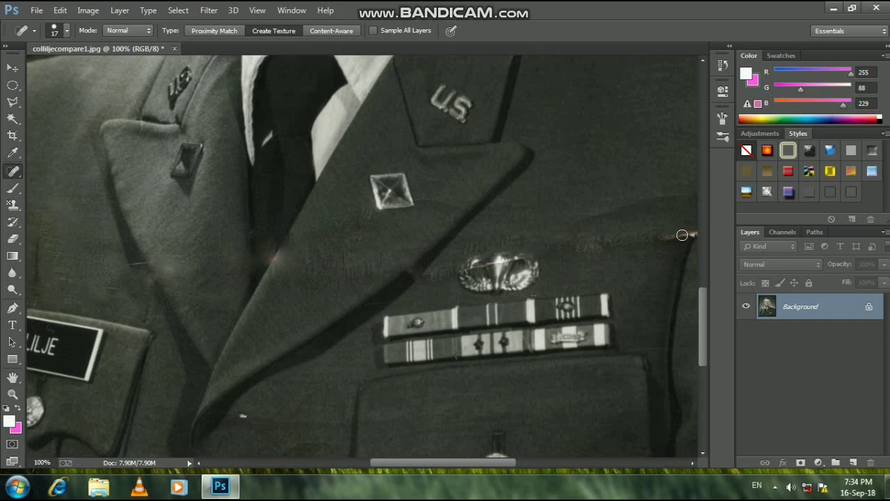
scroll(521, 252, down, 1)
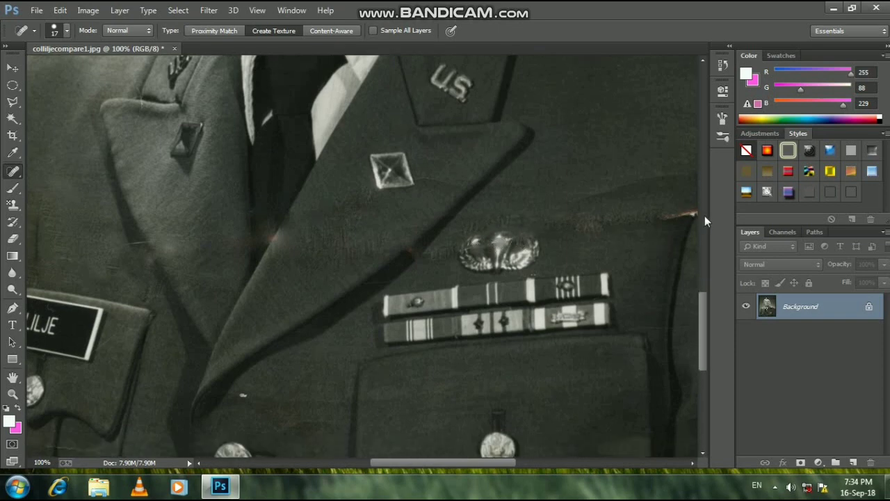
scroll(667, 278, up, 1)
scroll(686, 232, down, 1)
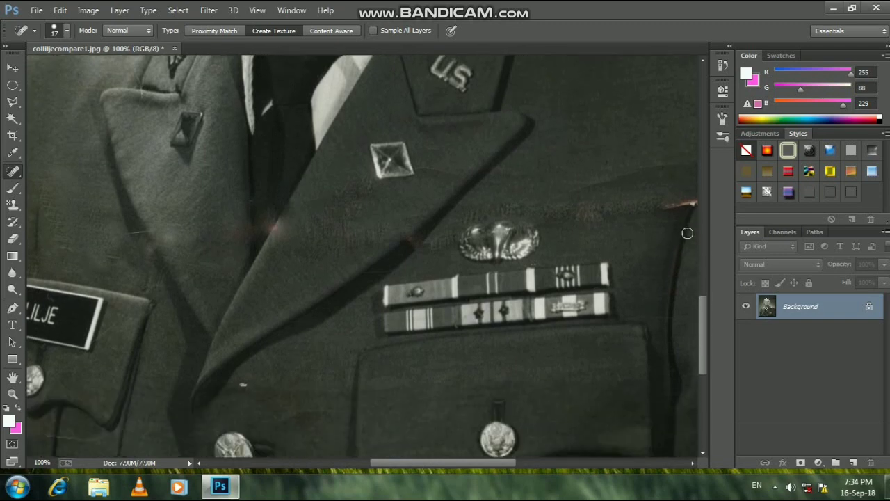
scroll(688, 235, down, 1)
scroll(681, 208, right, 2)
scroll(661, 212, right, 3)
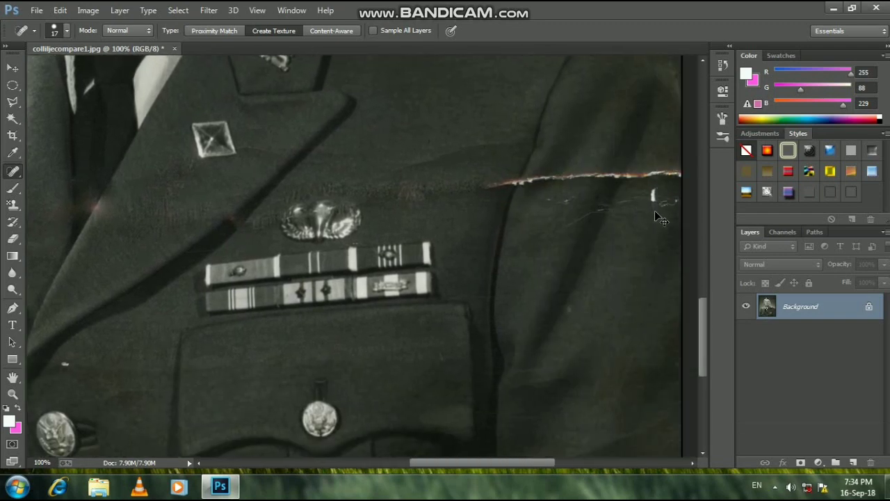
scroll(626, 202, right, 1)
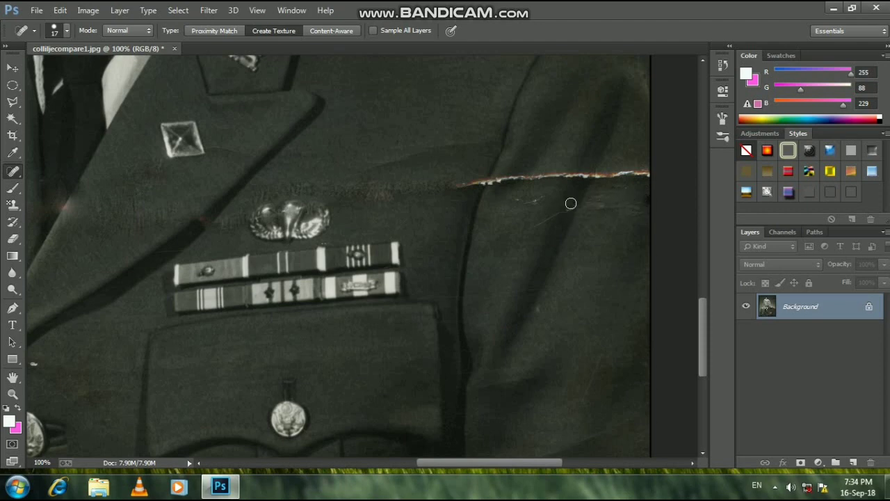
Step: Heal the orange tear and scratches running across the right sleeve
drag(552, 213, 528, 212)
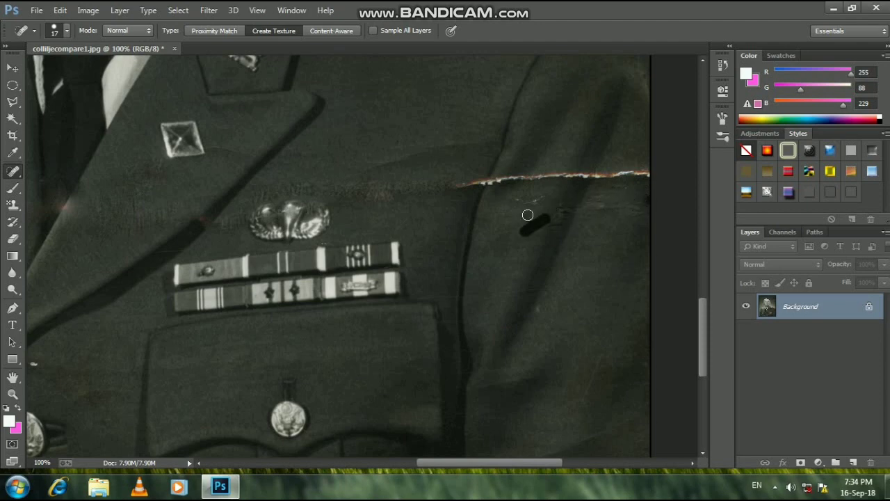
mouse_move(495, 183)
mouse_down()
mouse_move(539, 178)
mouse_move(530, 175)
mouse_up()
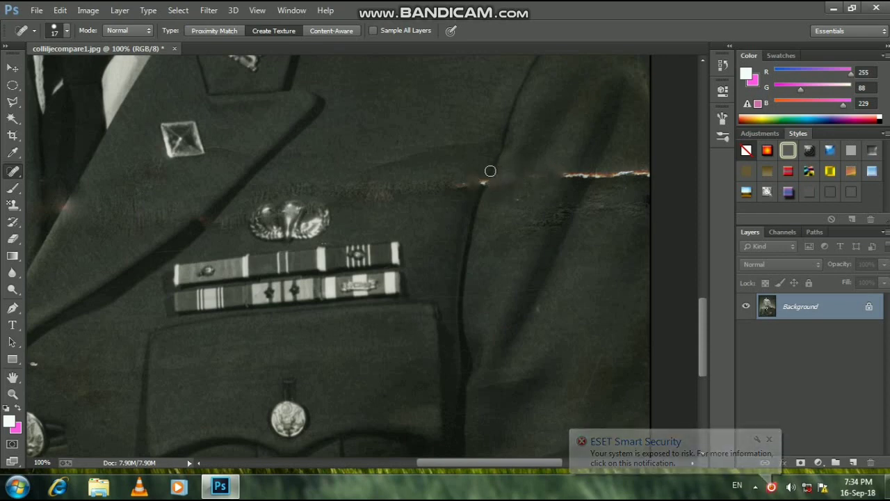
drag(485, 170, 460, 175)
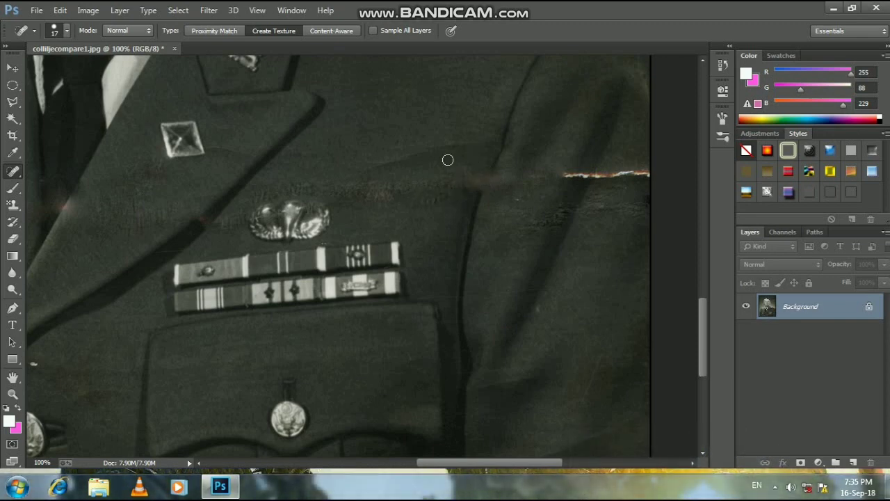
mouse_move(377, 164)
mouse_down()
mouse_move(382, 199)
mouse_move(387, 154)
mouse_up()
drag(618, 166, 617, 183)
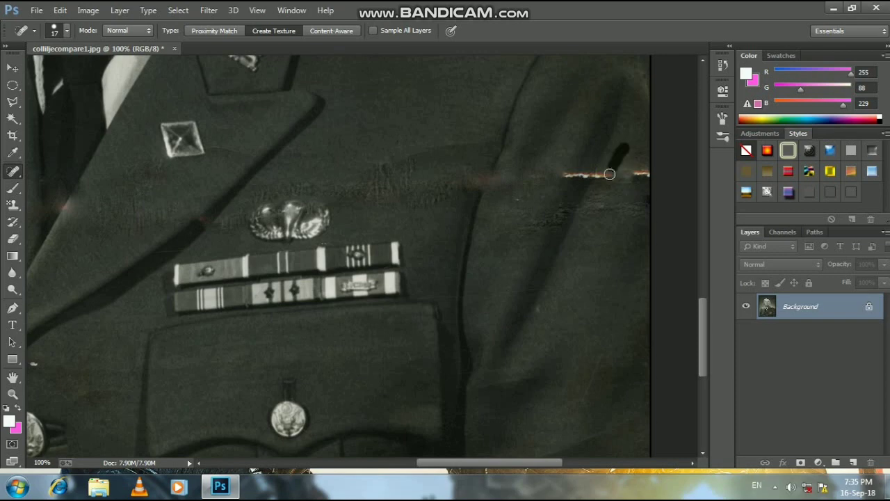
mouse_move(602, 175)
mouse_down()
mouse_move(596, 185)
mouse_move(616, 168)
mouse_up()
scroll(634, 191, up, 1)
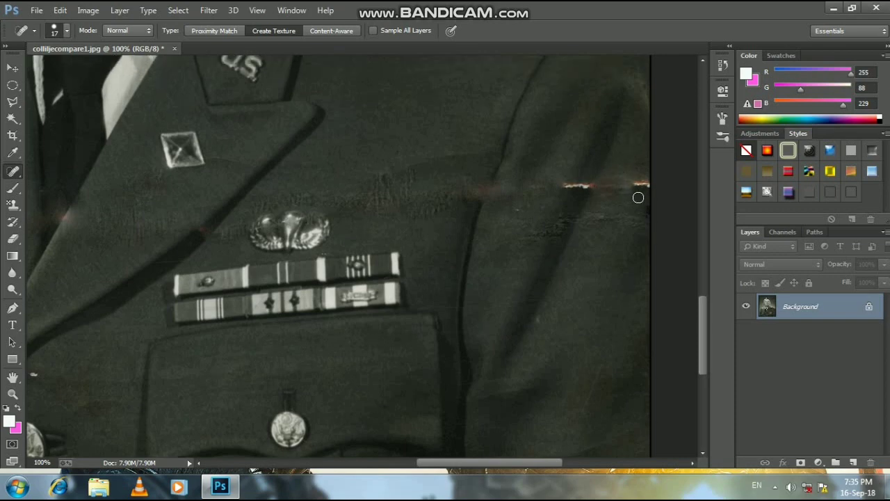
scroll(626, 191, right, 3)
Step: Heal the leftover tear specks on the sleeve, the chest and the lapel by the collar
click(609, 182)
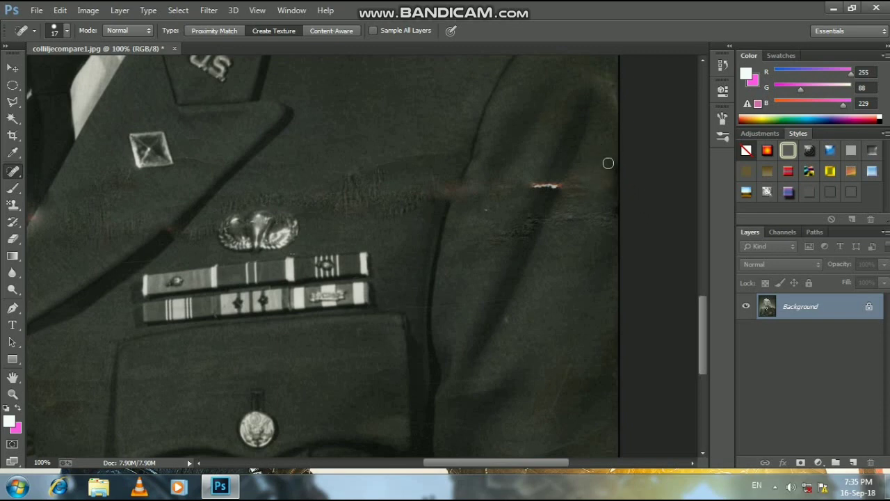
click(543, 169)
click(554, 186)
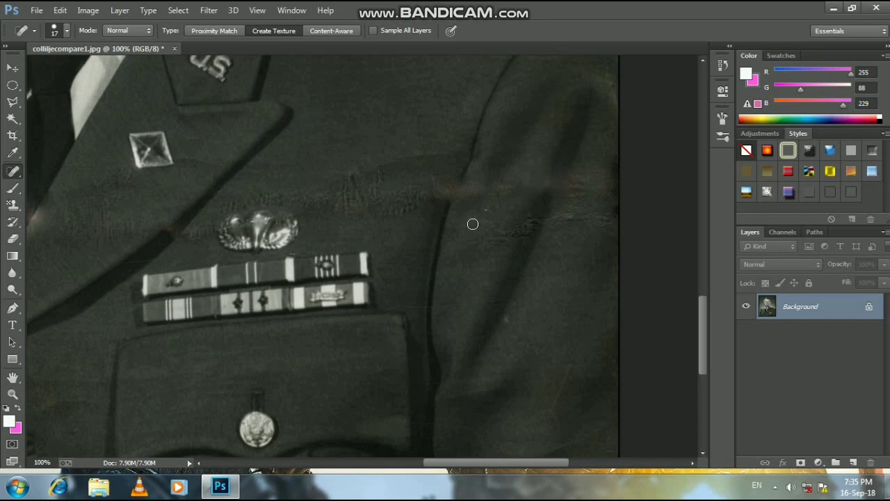
drag(491, 198, 491, 224)
drag(375, 188, 346, 199)
scroll(94, 233, up, 2)
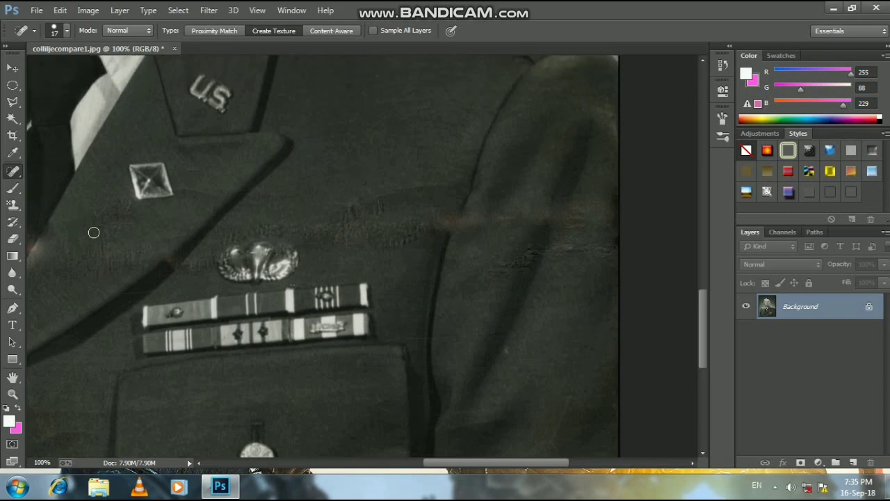
drag(202, 190, 232, 178)
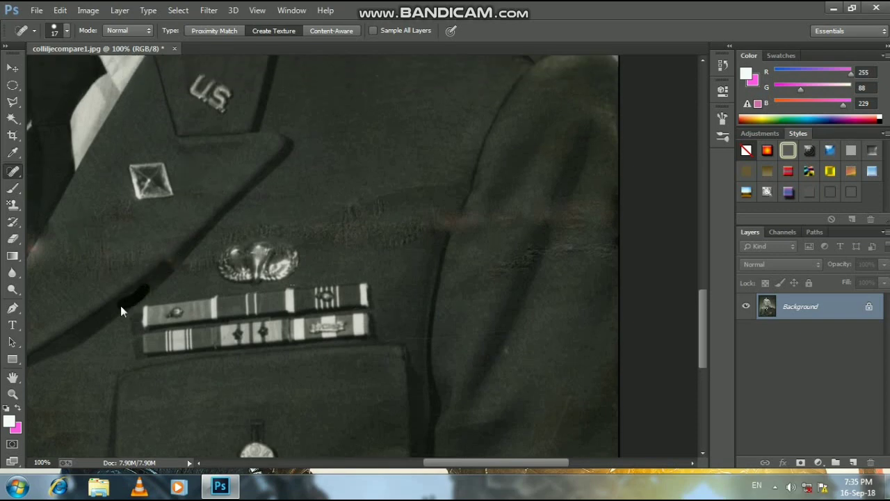
scroll(200, 217, up, 5)
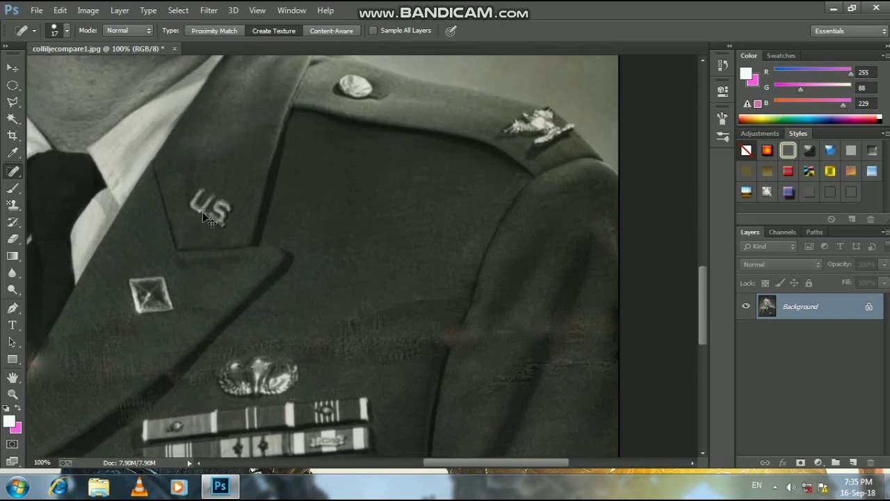
Step: Zoom back to 100% and pick the Clone Stamp Tool from the stamp tool group
key(ctrl+minus)
key(ctrl+minus)
key(ctrl+minus)
key(ctrl+minus)
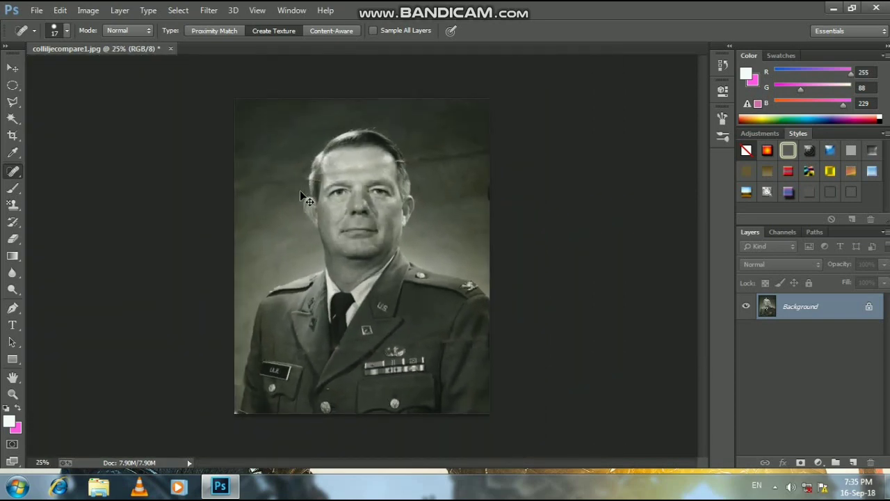
key(ctrl+plus)
key(ctrl+plus)
key(ctrl+plus)
key(ctrl+plus)
scroll(229, 119, up, 3)
scroll(211, 124, up, 2)
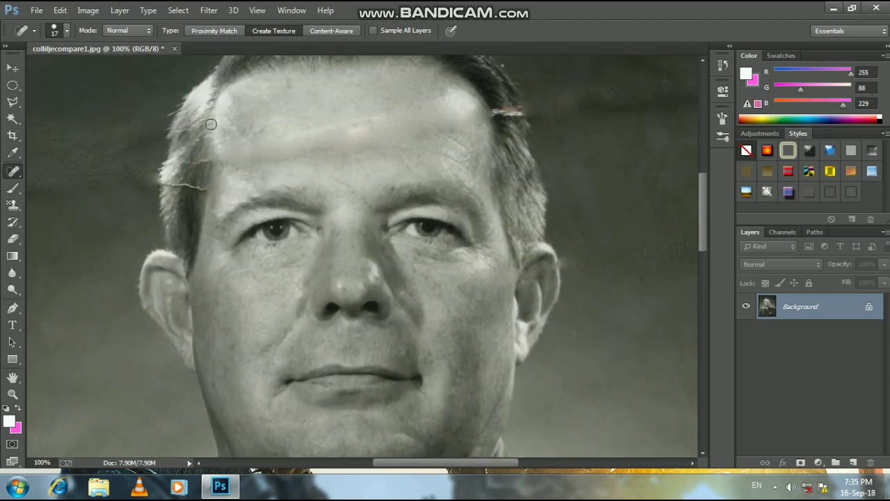
click(13, 205)
right_click(14, 206)
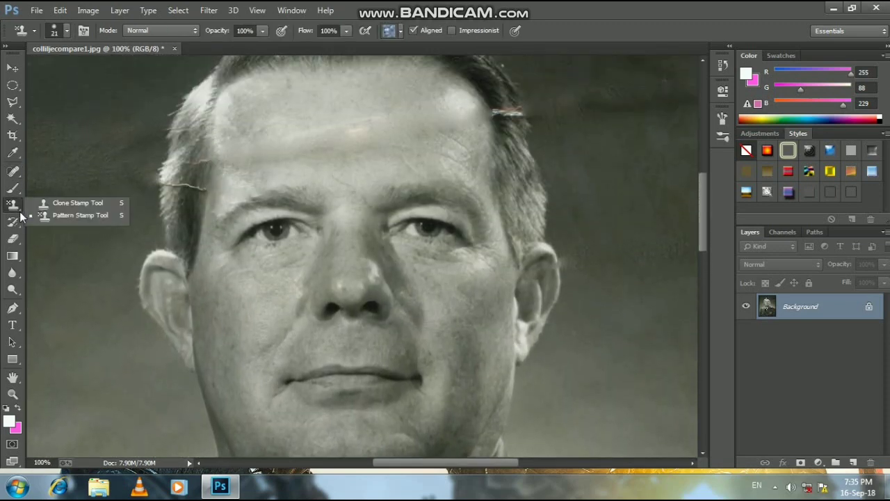
click(48, 203)
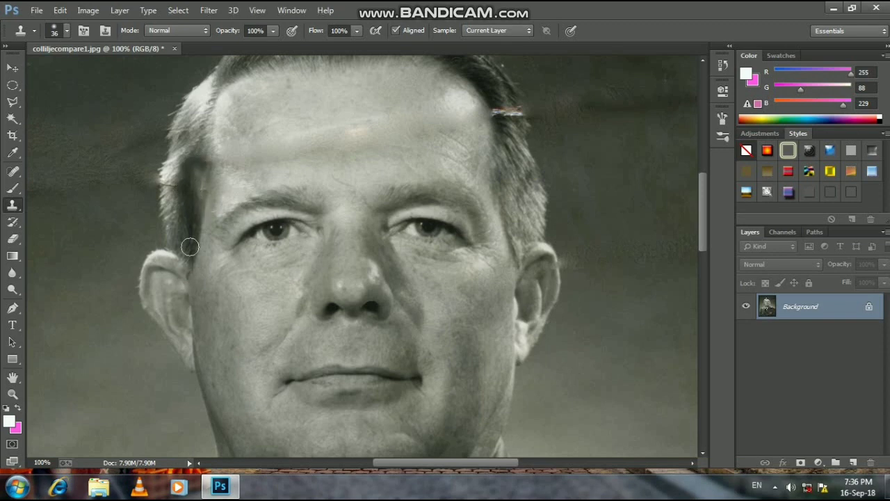
Step: Try a cloned dab in the hair, then undo it with Ctrl+Z
scroll(206, 221, up, 3)
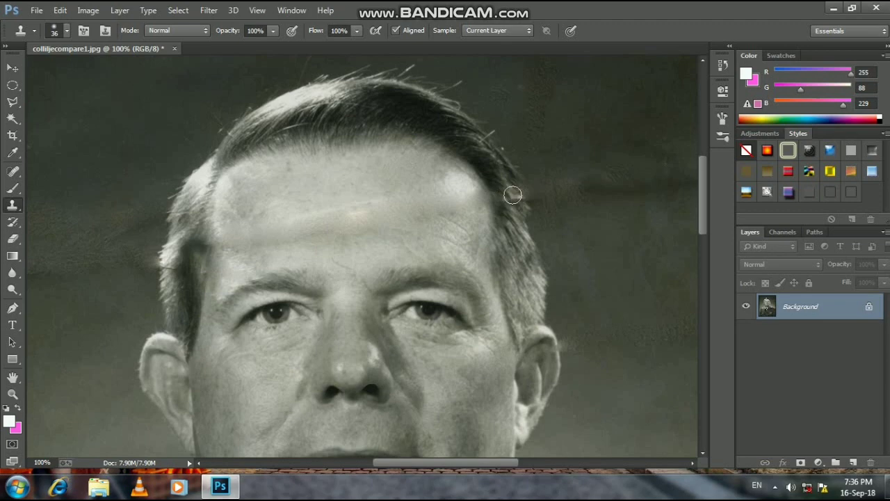
click(294, 95)
key(ctrl+z)
Step: Sample clean cloth near the lapel edge and clone over the reddish smudge there
key(ctrl+minus)
key(ctrl+minus)
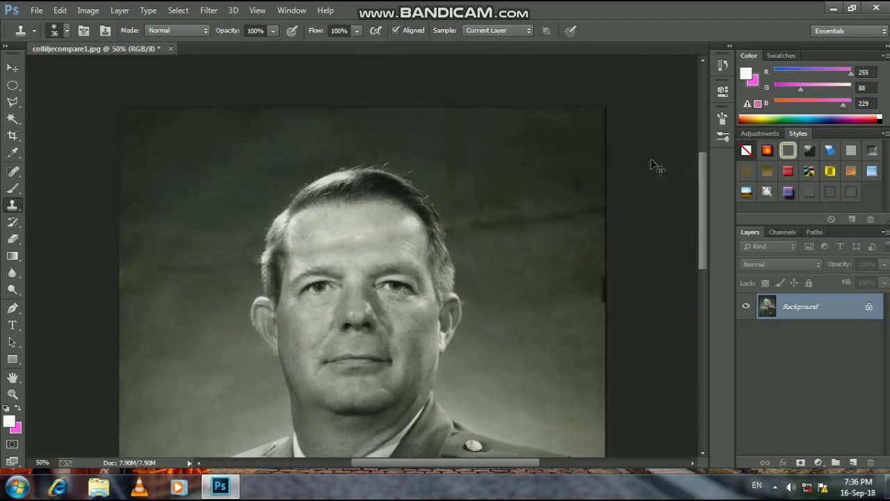
key(ctrl+minus)
key(ctrl+minus)
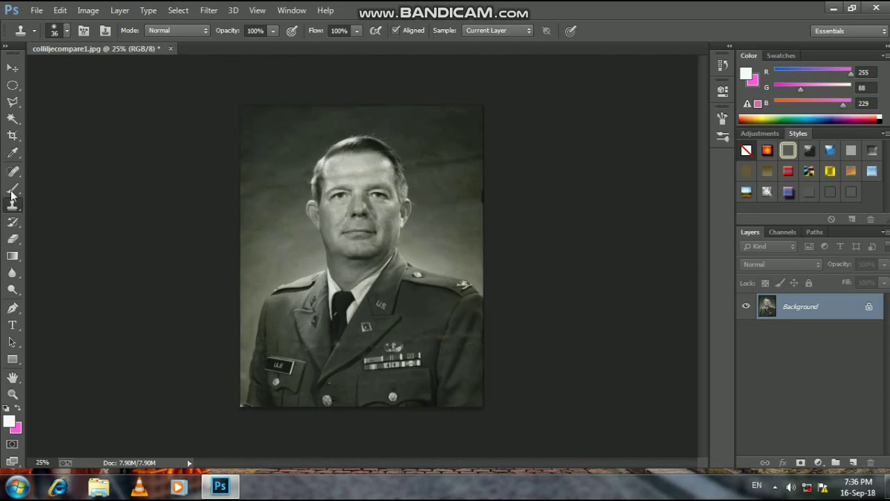
key(ctrl+plus)
key(ctrl+plus)
key(ctrl+plus)
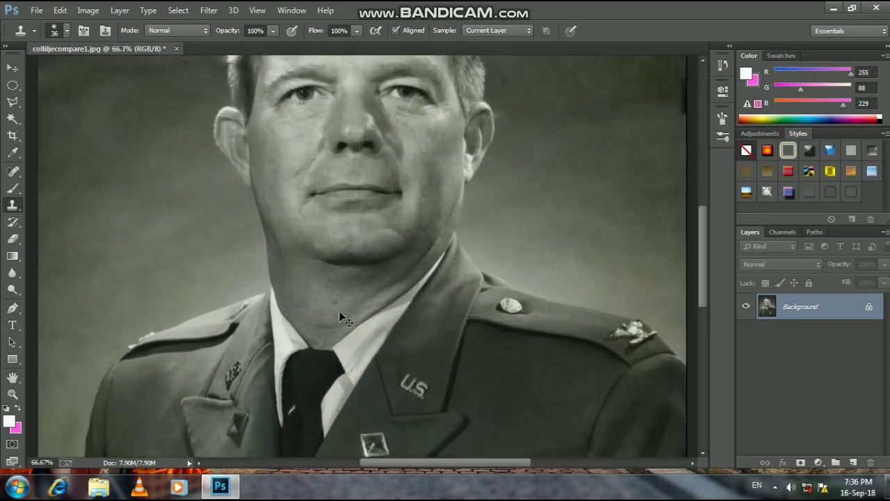
key(ctrl+plus)
key(ctrl+plus)
scroll(281, 246, down, 5)
scroll(324, 234, down, 5)
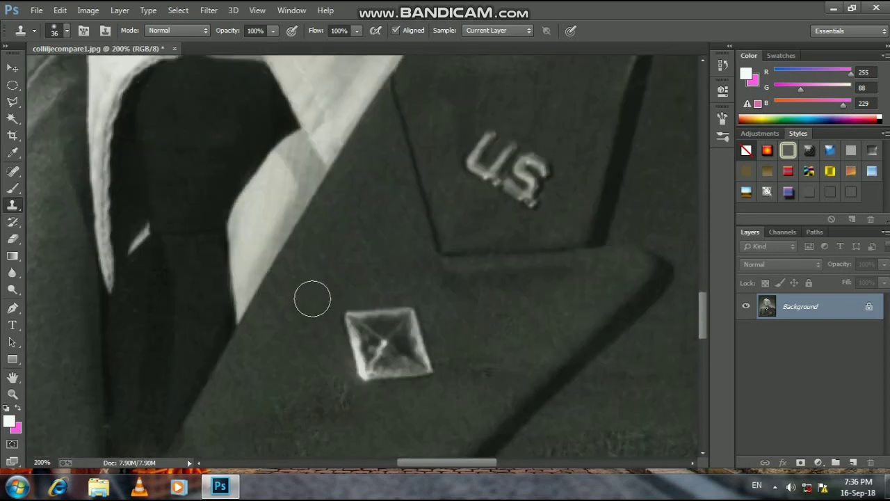
scroll(312, 298, down, 5)
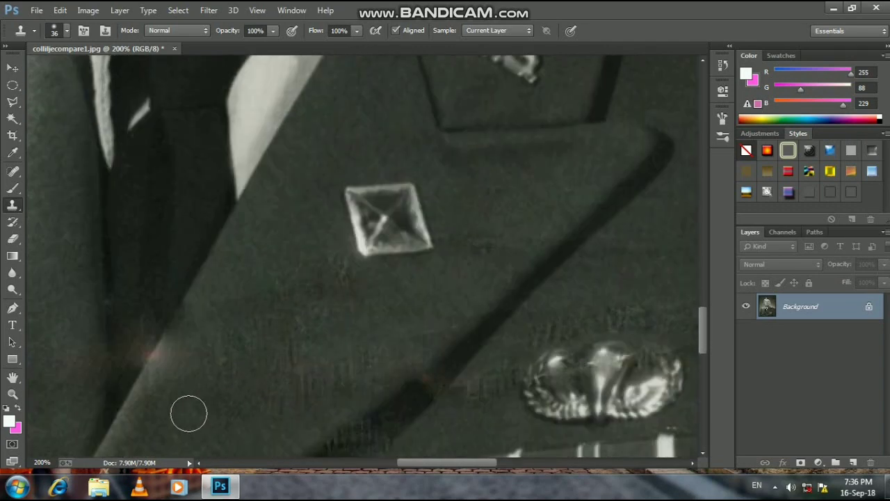
alt+click(171, 351)
drag(159, 363, 172, 349)
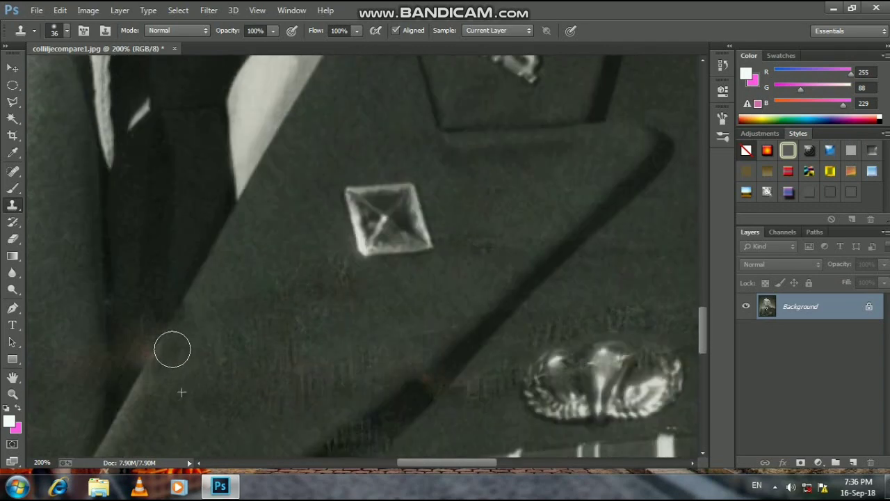
Step: Clone clean texture over the remaining blemishes along the lapel edge
alt+click(175, 226)
drag(156, 309, 130, 351)
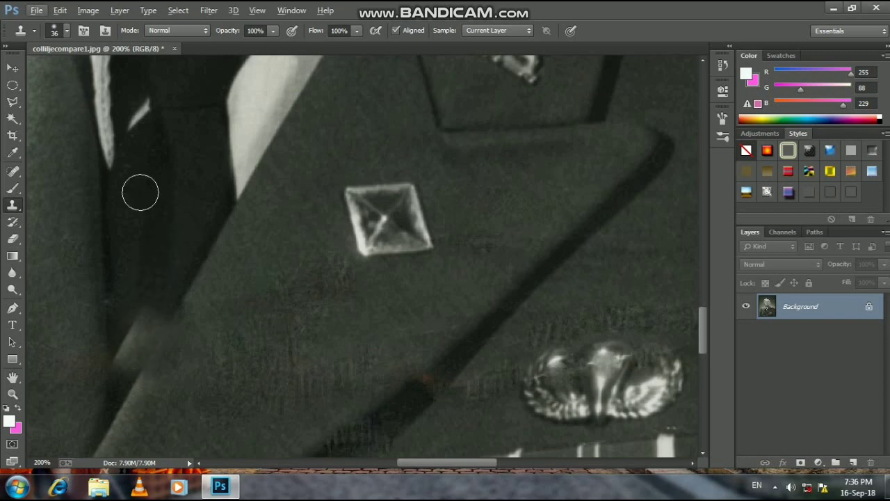
alt+click(139, 193)
drag(127, 352, 146, 252)
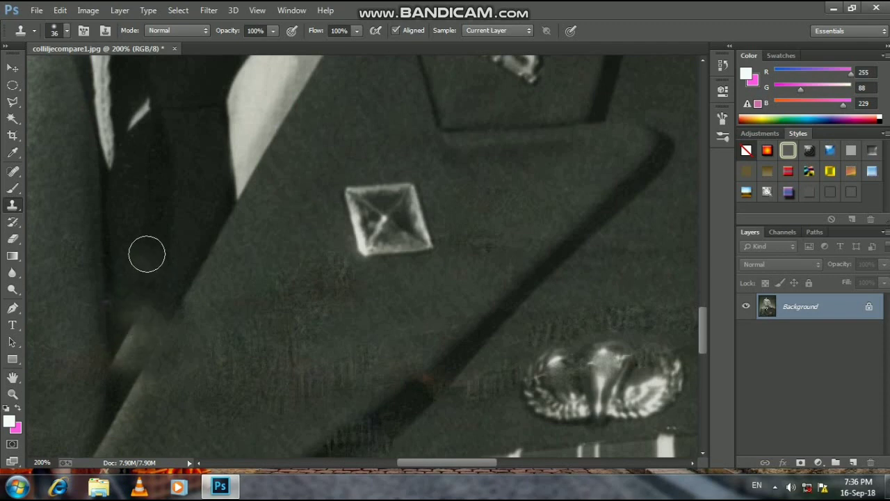
alt+click(136, 213)
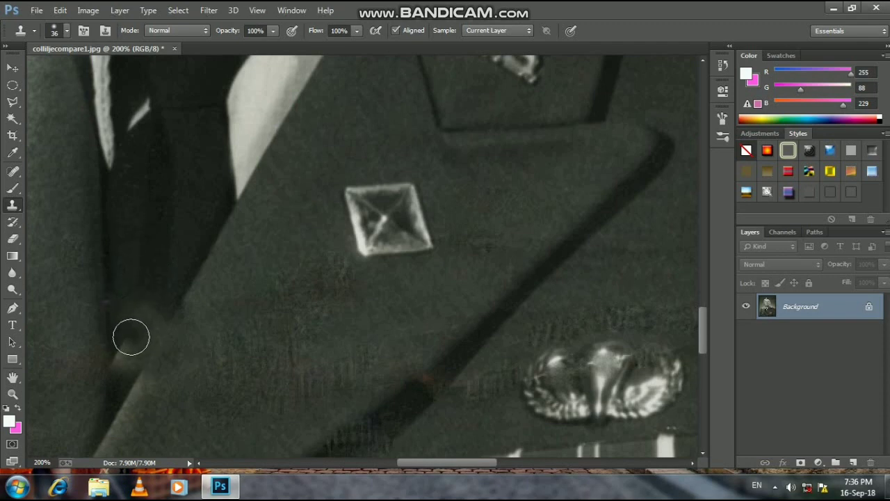
drag(132, 336, 157, 309)
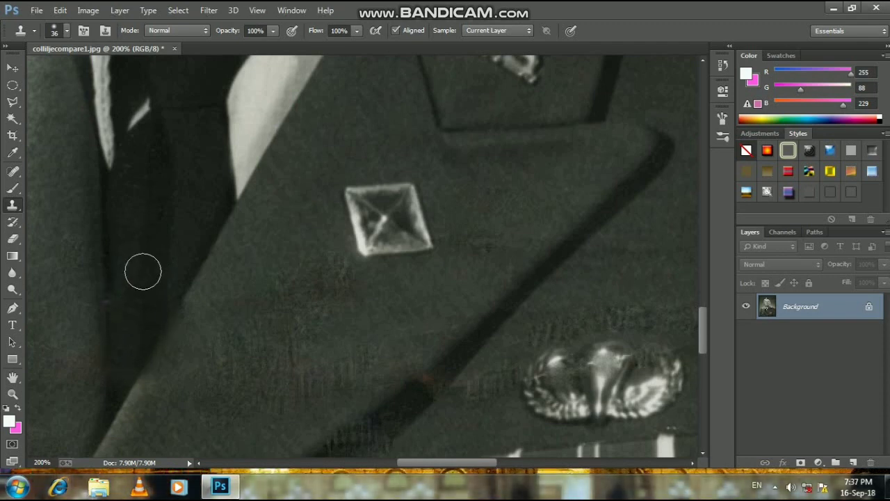
Step: Clone cloth over the marks beside the lapel seam and near the wings badge
scroll(549, 313, down, 3)
scroll(564, 276, down, 2)
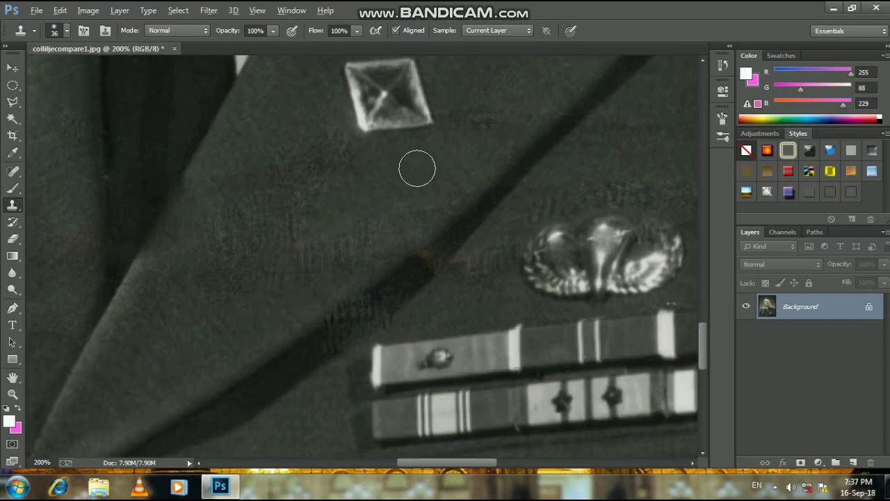
click(366, 253)
drag(366, 253, 377, 238)
alt+click(295, 140)
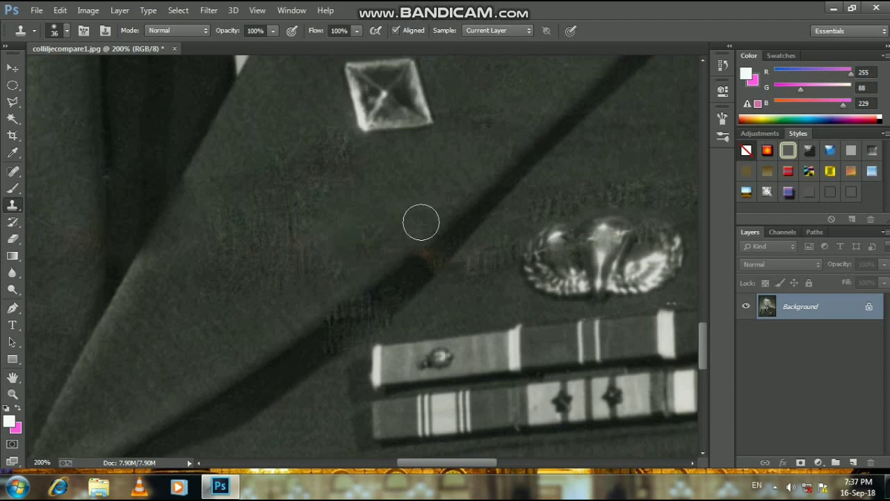
alt+click(590, 153)
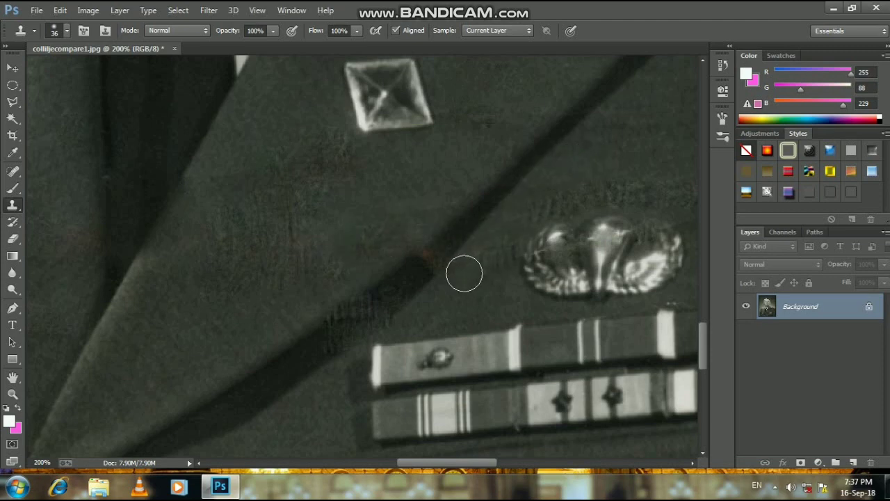
drag(466, 268, 506, 249)
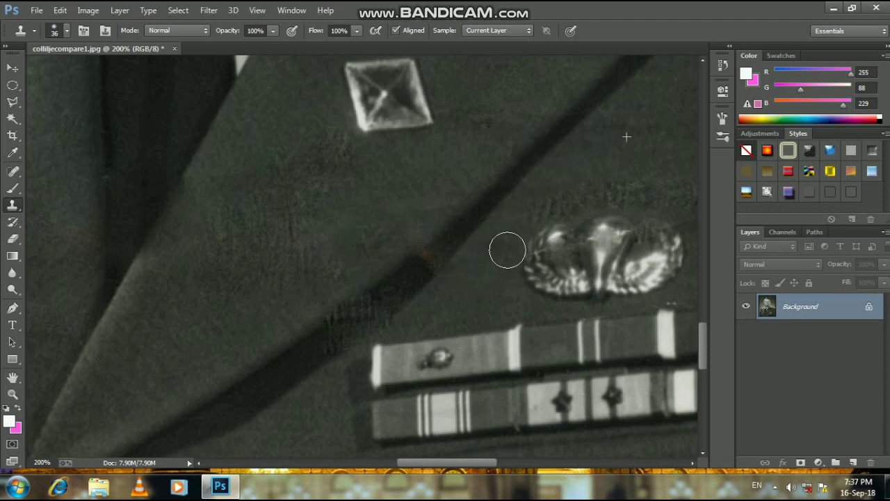
Step: Clone cloth over jacket marks below the pin, undoing one dark streak
alt+click(267, 109)
drag(276, 183, 264, 181)
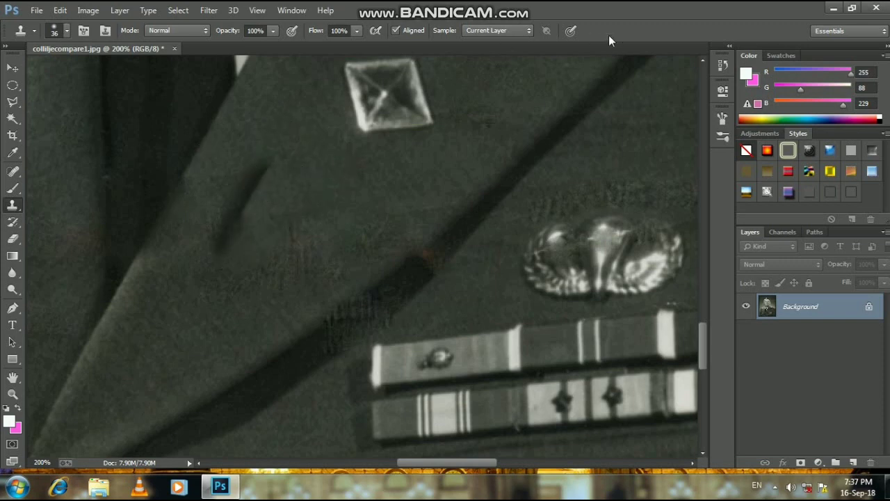
key(ctrl+z)
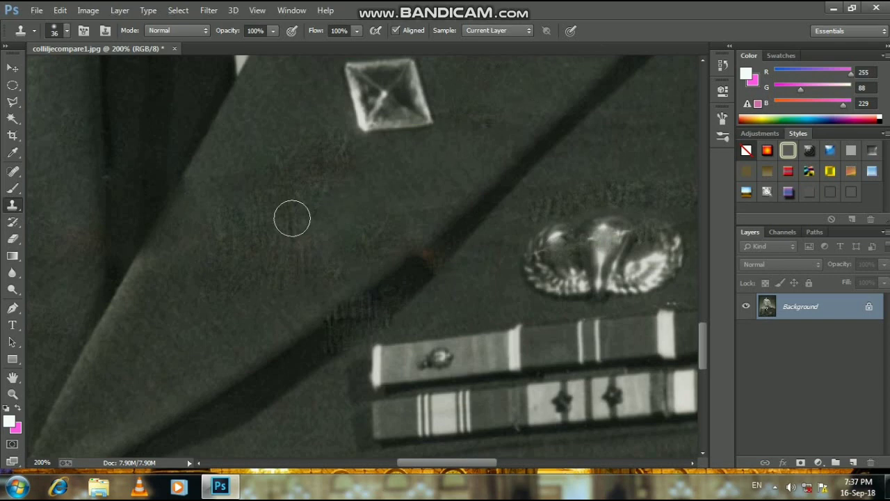
drag(296, 242, 318, 237)
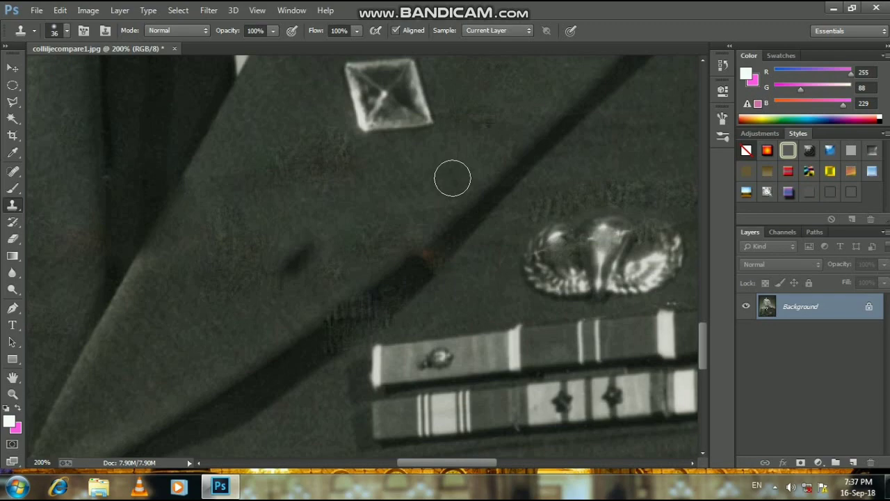
Step: Clone clean cloth over the jacket just above the LILJE nameplate
key(ctrl+minus)
key(ctrl+minus)
key(ctrl+minus)
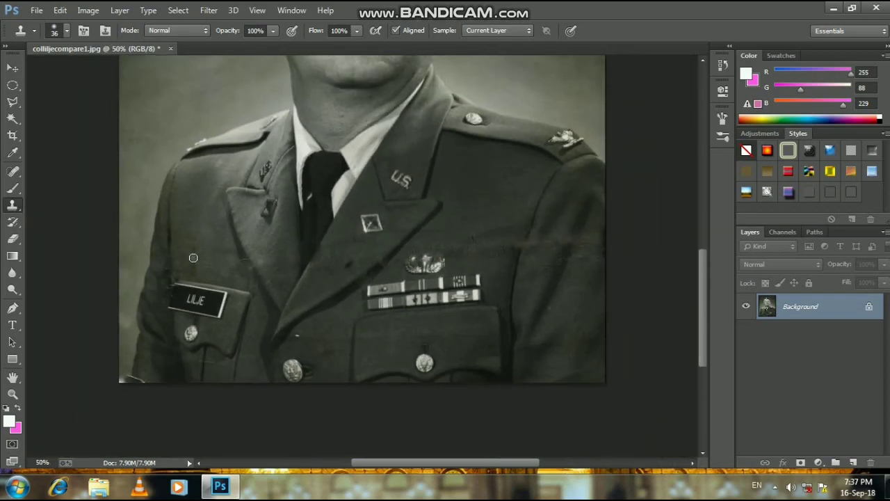
key(ctrl+plus)
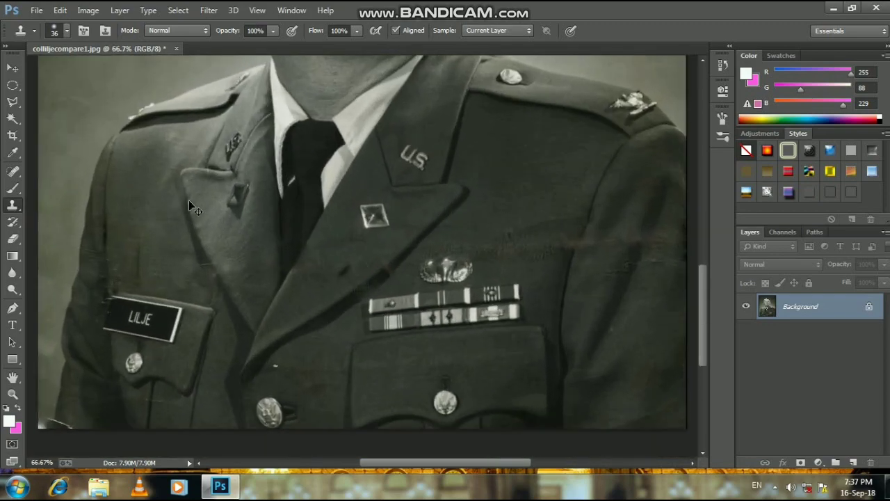
key(ctrl+plus)
key(ctrl+plus)
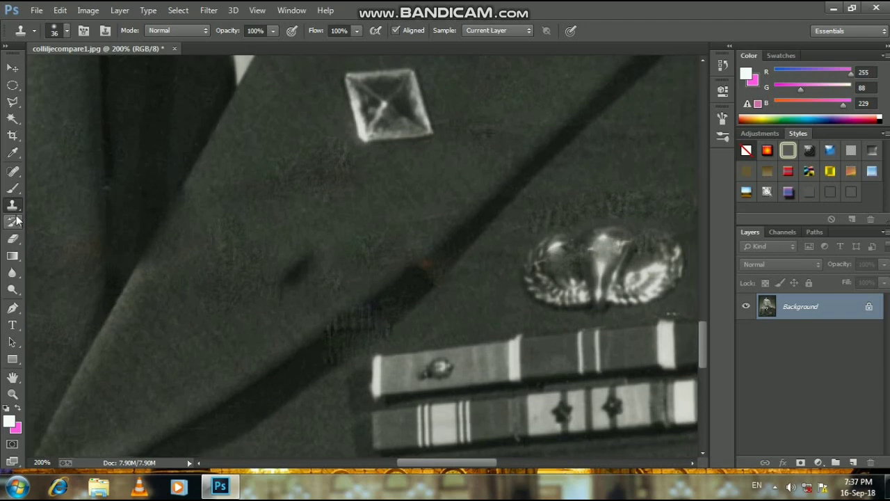
scroll(22, 213, left, 1)
scroll(22, 213, left, 3)
scroll(23, 212, left, 5)
scroll(23, 212, left, 3)
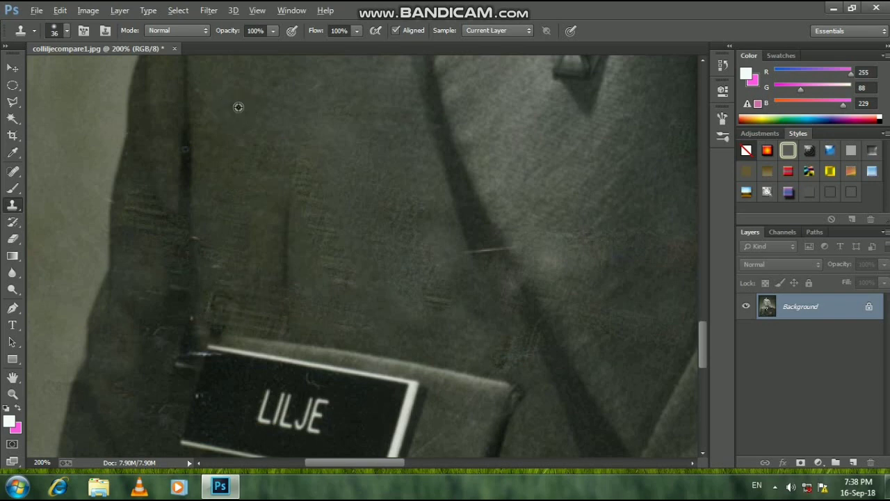
drag(224, 309, 282, 310)
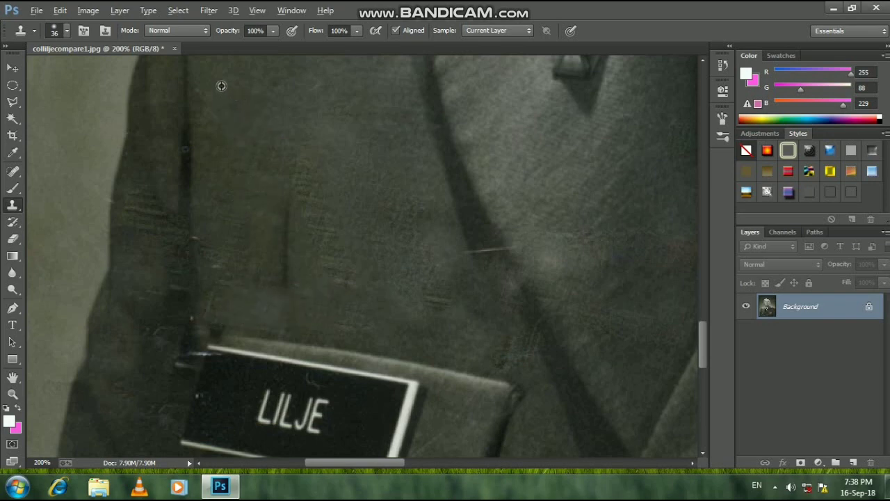
alt+click(219, 81)
drag(272, 309, 308, 279)
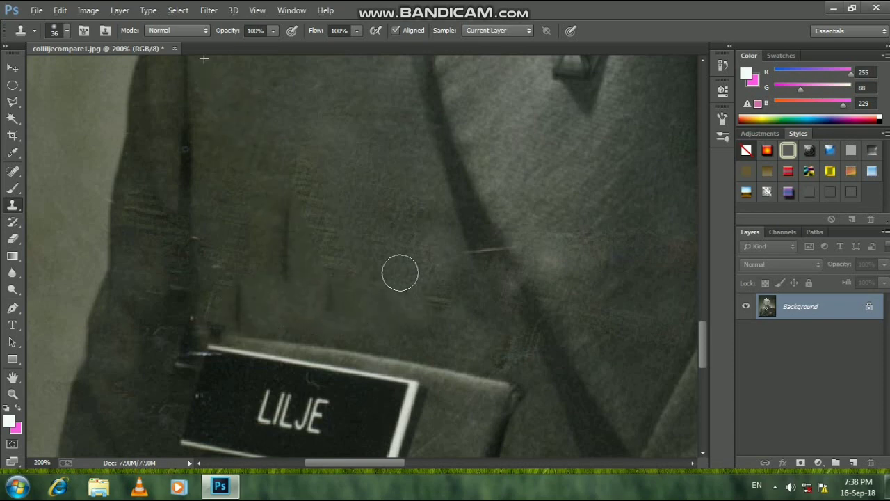
Step: Clone over the remaining scratches and blemishes around the nameplate
drag(397, 269, 369, 240)
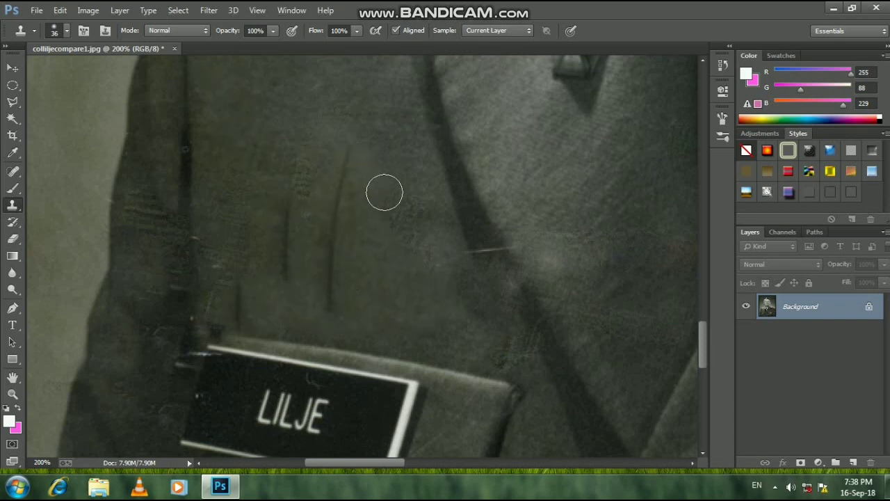
drag(383, 191, 332, 126)
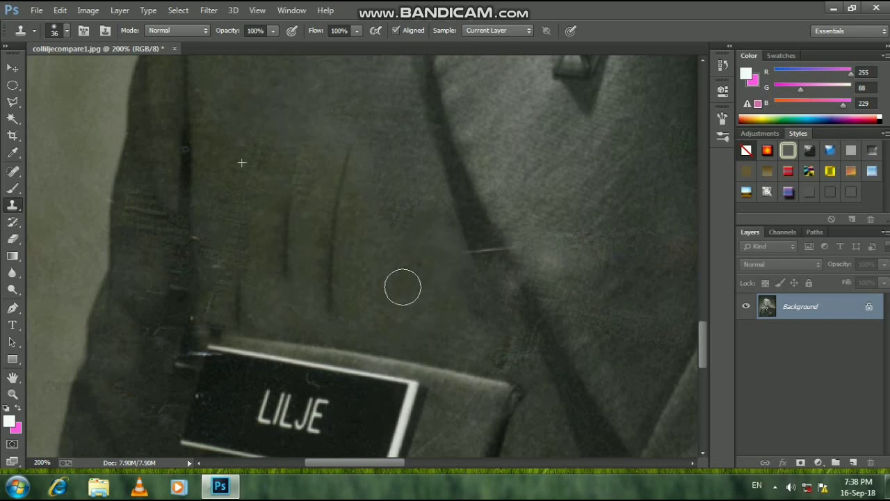
alt+click(280, 109)
drag(387, 254, 380, 294)
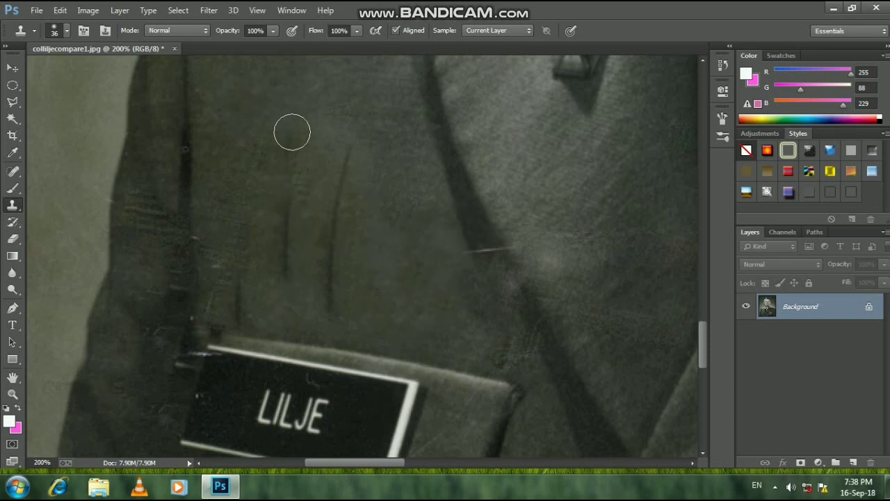
alt+click(250, 105)
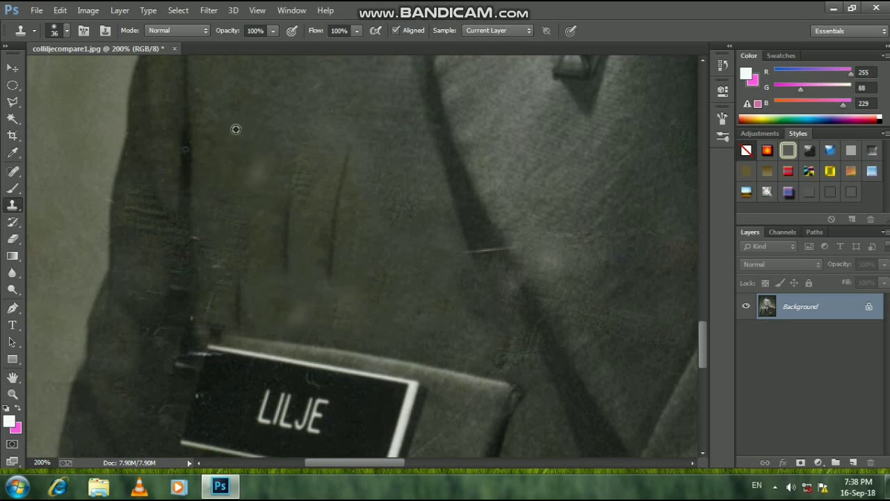
alt+click(236, 129)
mouse_move(347, 322)
mouse_down()
mouse_move(325, 304)
mouse_move(282, 314)
mouse_up()
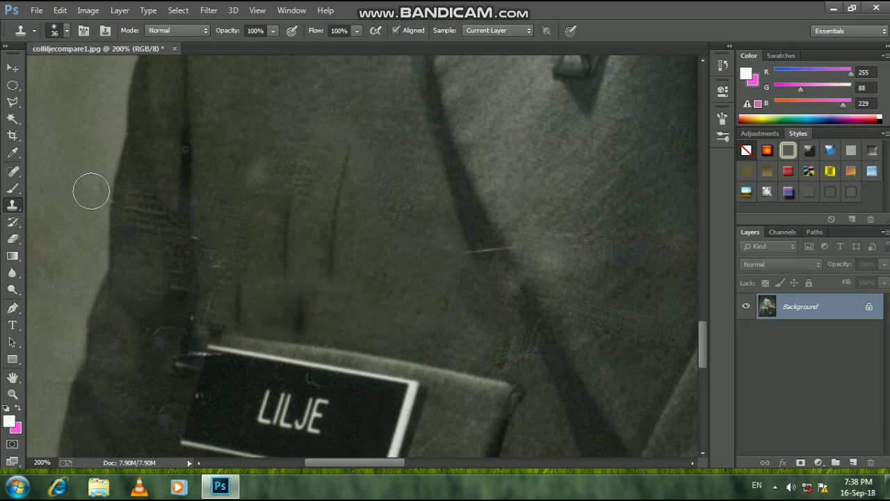
key(ctrl+minus)
key(ctrl+minus)
key(ctrl+minus)
key(ctrl+minus)
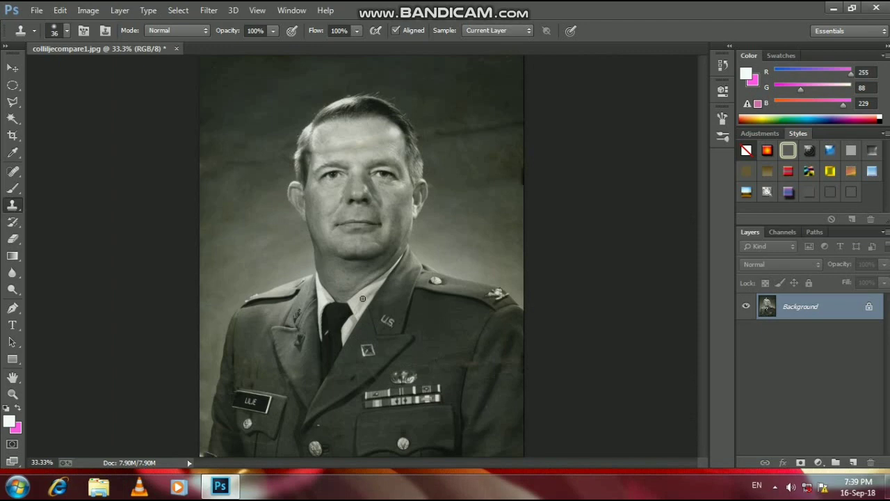
Step: Zoom in on the forehead and spot-heal its first blemishes
click(13, 172)
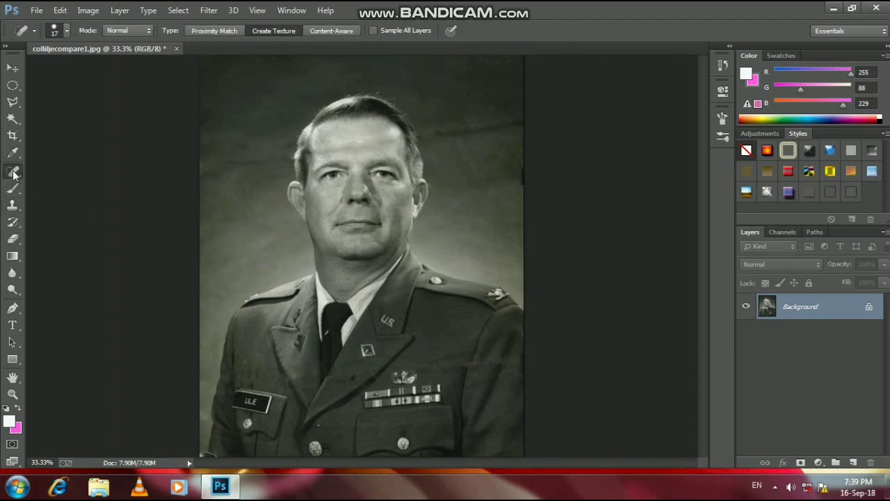
key(ctrl+plus)
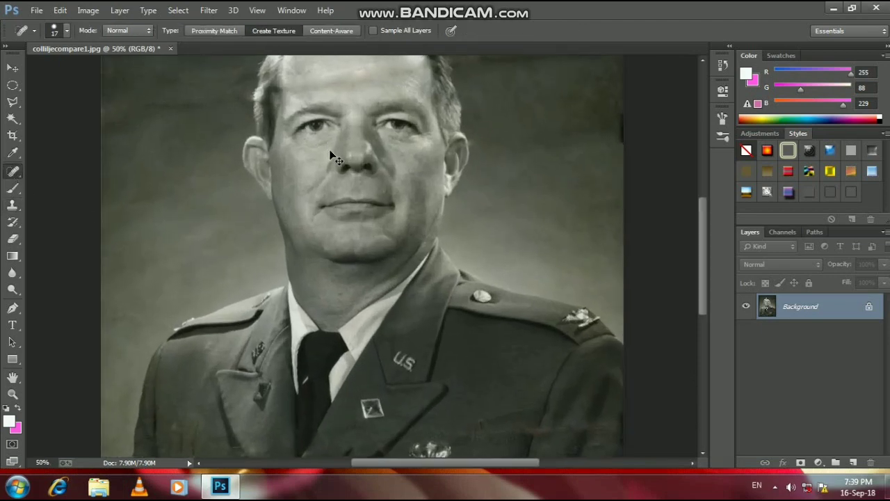
key(ctrl+plus)
key(ctrl+plus)
key(ctrl+plus)
scroll(331, 154, up, 3)
scroll(330, 150, up, 4)
scroll(330, 151, up, 4)
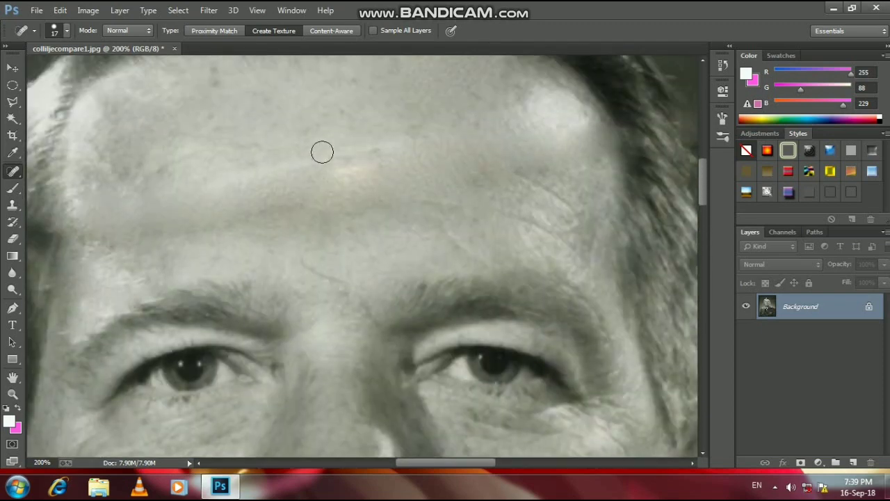
drag(383, 154, 365, 198)
drag(272, 213, 210, 223)
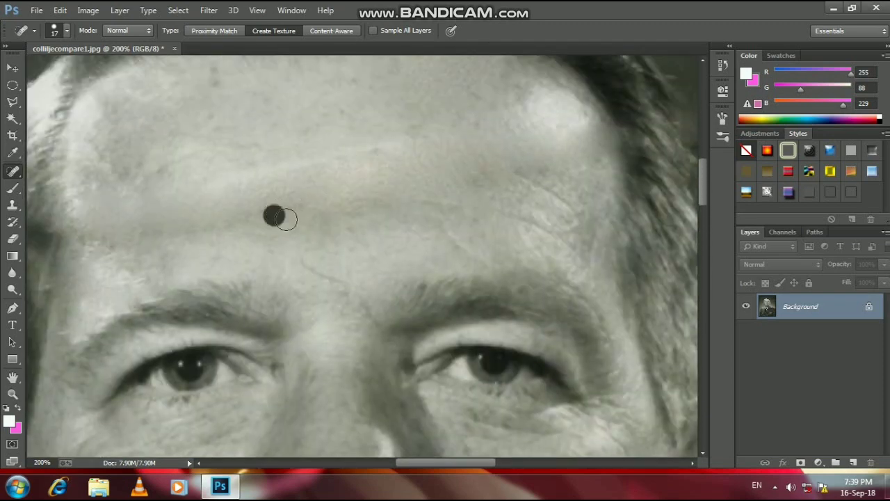
mouse_move(259, 193)
mouse_down()
mouse_move(115, 235)
mouse_move(324, 153)
mouse_move(391, 146)
mouse_up()
Step: Heal the remaining forehead blemishes, including the marks on its left side
drag(449, 137, 327, 165)
drag(507, 163, 407, 198)
mouse_move(551, 119)
mouse_down()
mouse_move(433, 193)
mouse_move(309, 165)
mouse_move(224, 168)
mouse_up()
drag(100, 143, 104, 239)
drag(138, 158, 119, 256)
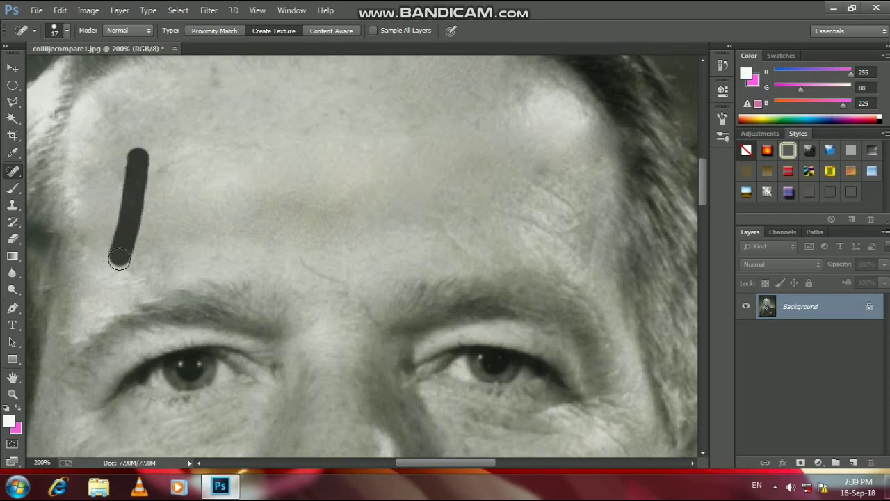
drag(205, 123, 174, 229)
drag(248, 133, 208, 229)
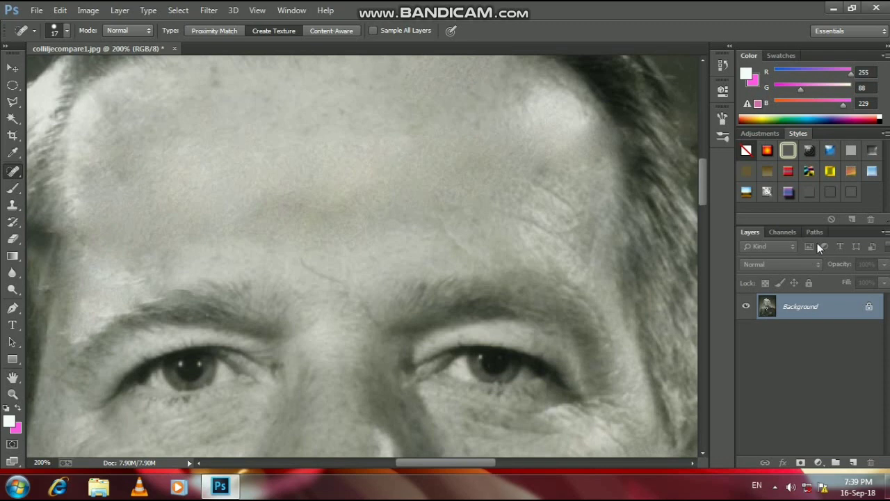
key(ctrl+minus)
key(ctrl+minus)
key(ctrl+minus)
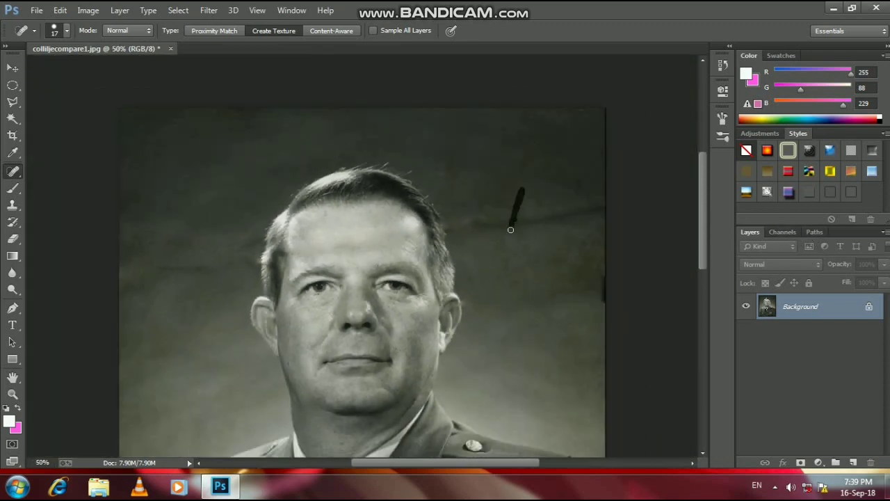
Step: Heal the crease and tear on the right side of the jacket
drag(510, 230, 549, 196)
scroll(558, 192, down, 2)
scroll(562, 189, down, 3)
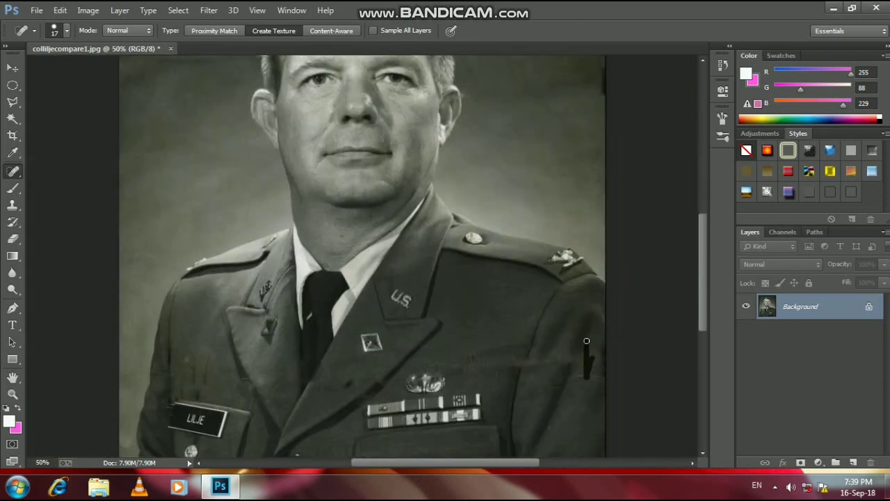
key(ctrl+minus)
key(ctrl+plus)
key(ctrl+plus)
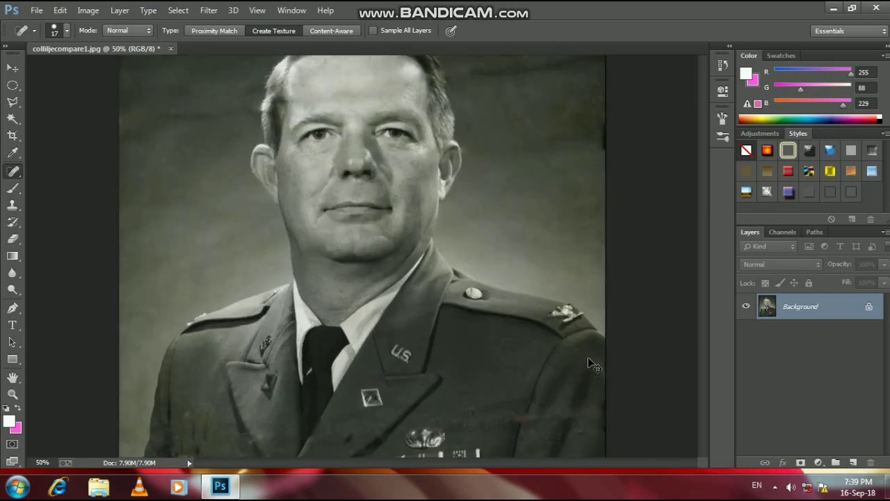
key(ctrl+plus)
key(ctrl+plus)
scroll(659, 360, down, 5)
scroll(657, 351, right, 4)
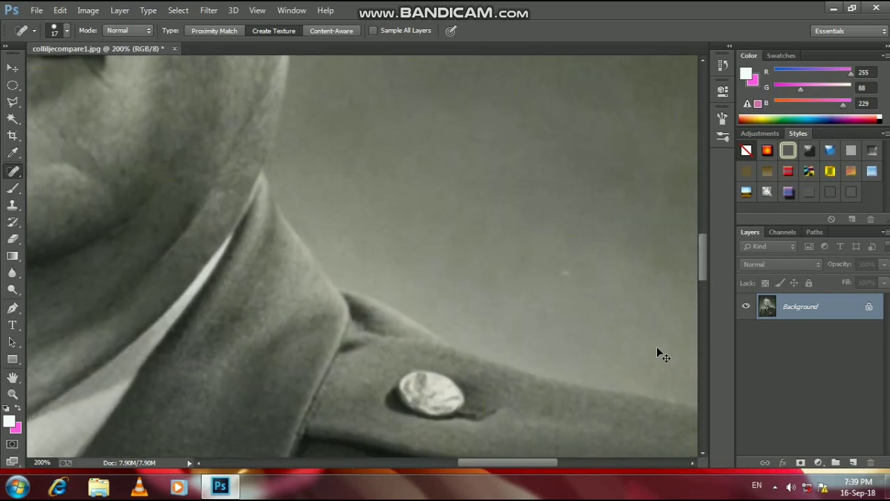
scroll(667, 334, down, 3)
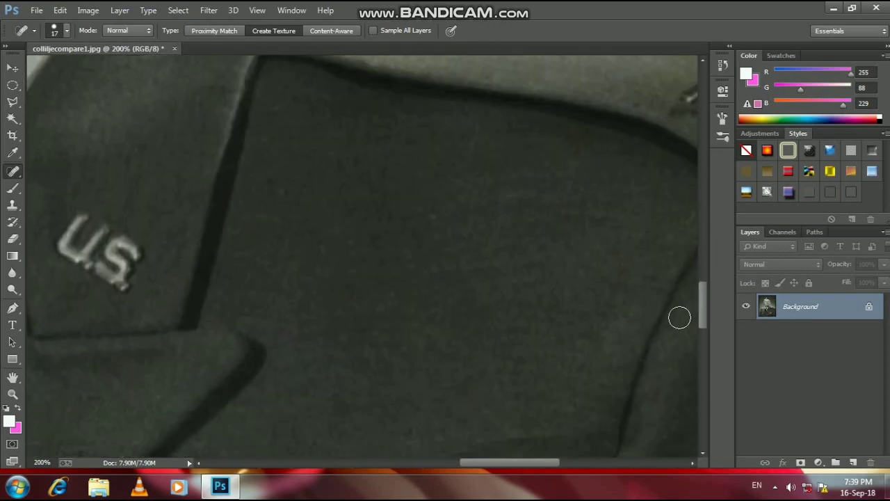
scroll(652, 302, down, 4)
scroll(680, 351, down, 3)
key(ctrl+minus)
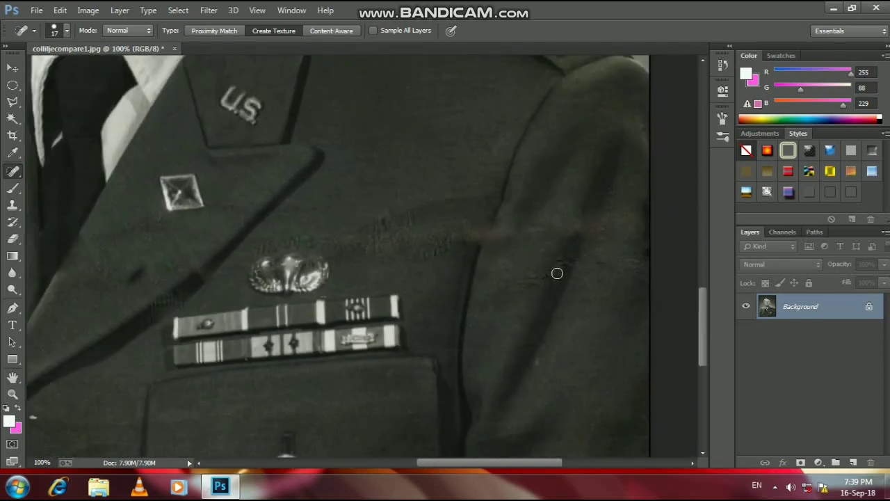
drag(557, 273, 545, 284)
drag(507, 222, 481, 255)
Step: Heal the tears across the right side and the diagonal tear near the jacket seam
mouse_move(592, 222)
mouse_down()
mouse_move(642, 199)
mouse_move(642, 211)
mouse_up()
drag(433, 233, 409, 213)
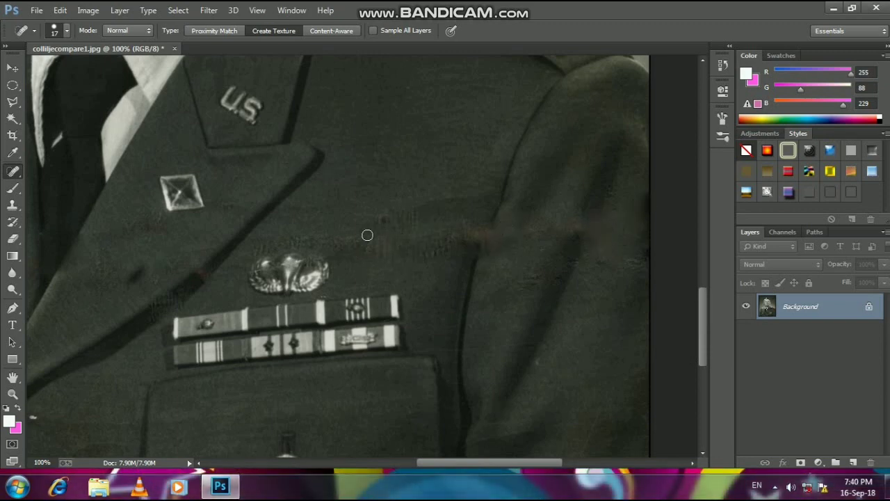
drag(372, 254, 397, 224)
mouse_move(408, 193)
mouse_down()
mouse_move(354, 262)
mouse_move(362, 270)
mouse_up()
mouse_move(255, 248)
mouse_down()
mouse_move(312, 238)
mouse_move(418, 247)
mouse_move(475, 209)
mouse_move(501, 220)
mouse_up()
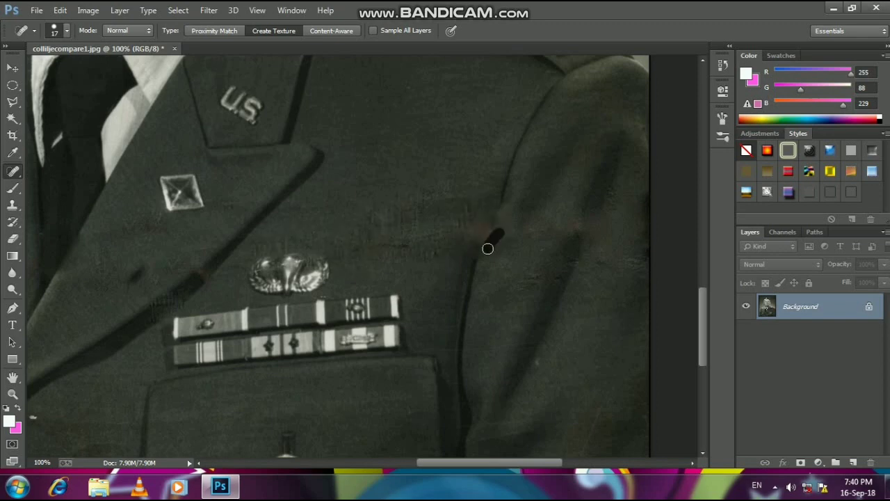
Step: Heal the tear and marks on the lapel and the left side of the jacket
drag(146, 231, 79, 256)
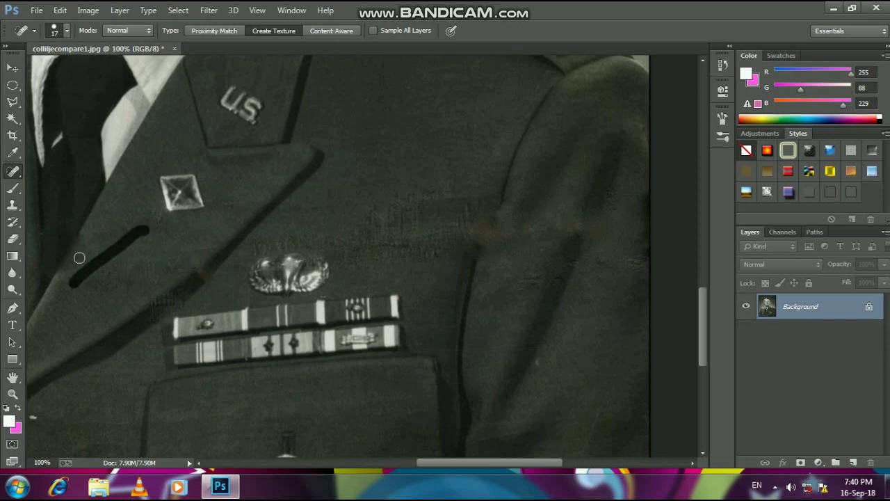
drag(153, 220, 142, 245)
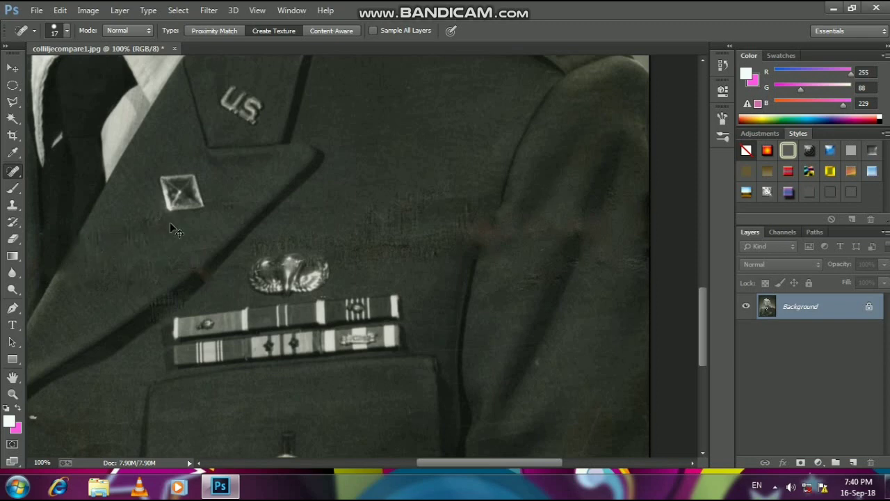
key(ctrl+minus)
key(ctrl+minus)
drag(116, 272, 115, 243)
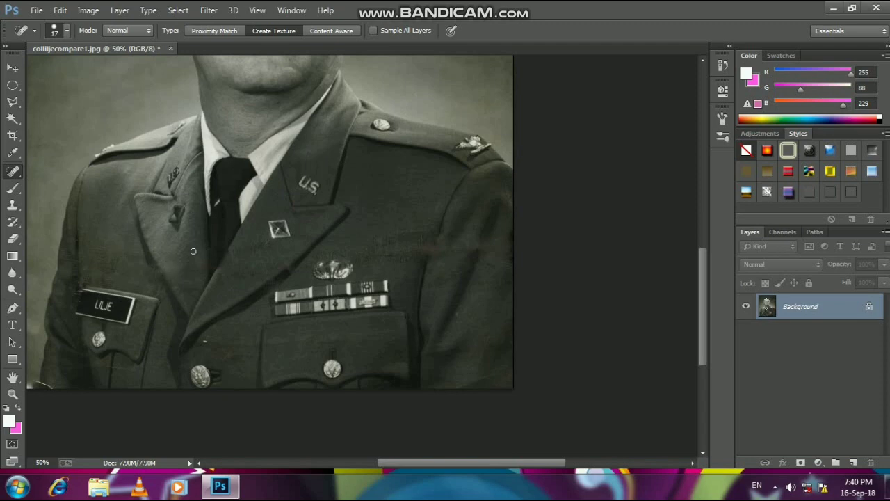
Step: Zoom out, set the Spot Healing Brush to 70 px, and heal background stains beside the head
key(ctrl+minus)
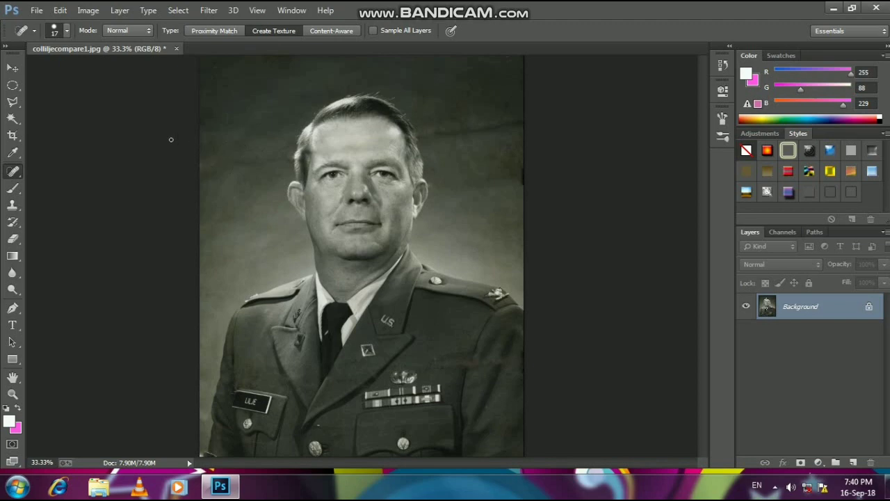
click(68, 31)
click(64, 66)
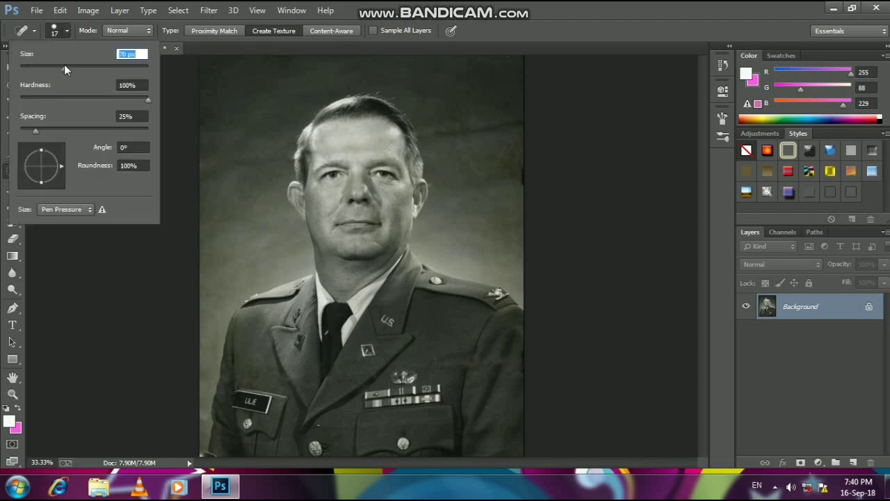
drag(231, 142, 222, 182)
drag(211, 152, 209, 187)
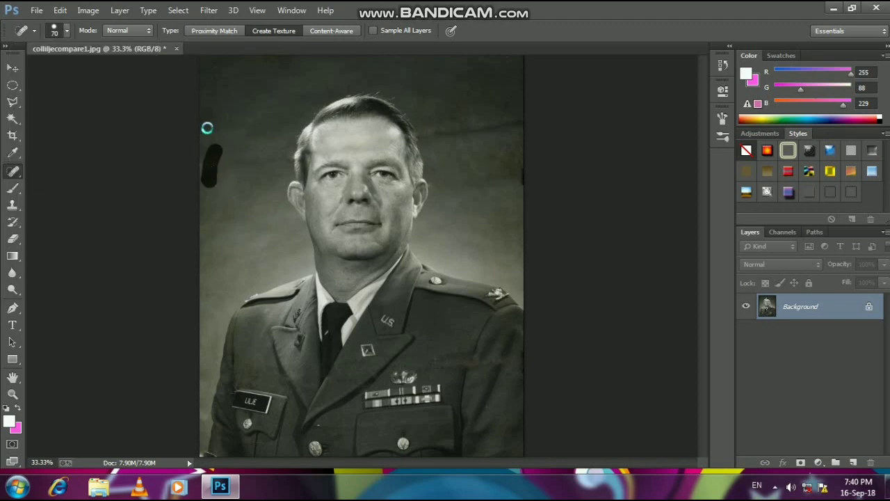
mouse_move(485, 110)
mouse_down()
mouse_move(478, 154)
mouse_move(518, 118)
mouse_up()
Step: Reduce the Spot Healing Brush size to 67 px, checking its hardness
click(66, 30)
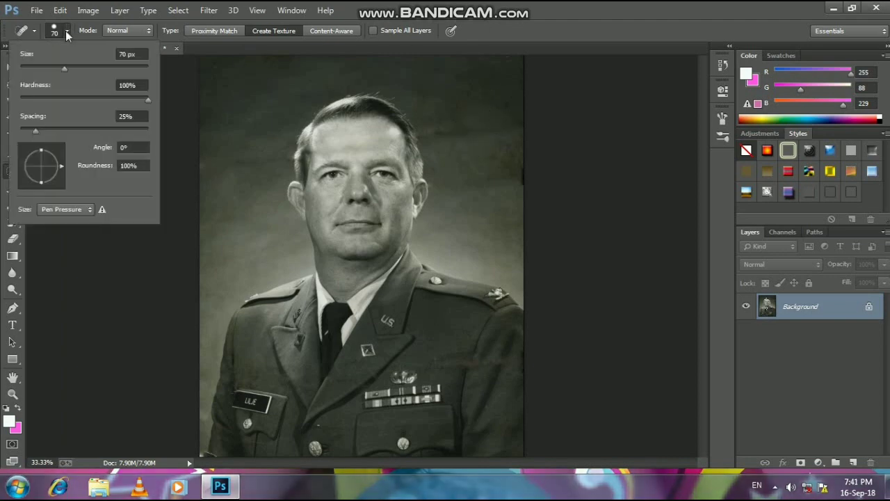
drag(63, 68, 62, 69)
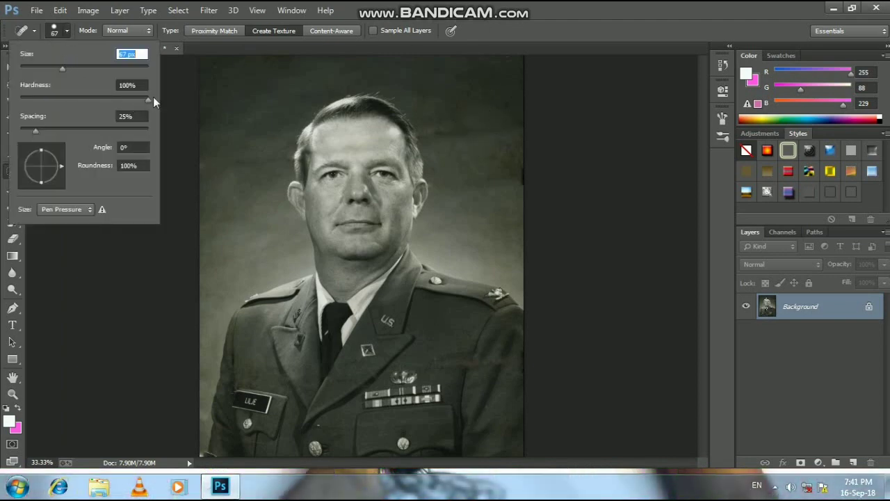
click(152, 100)
key(Return)
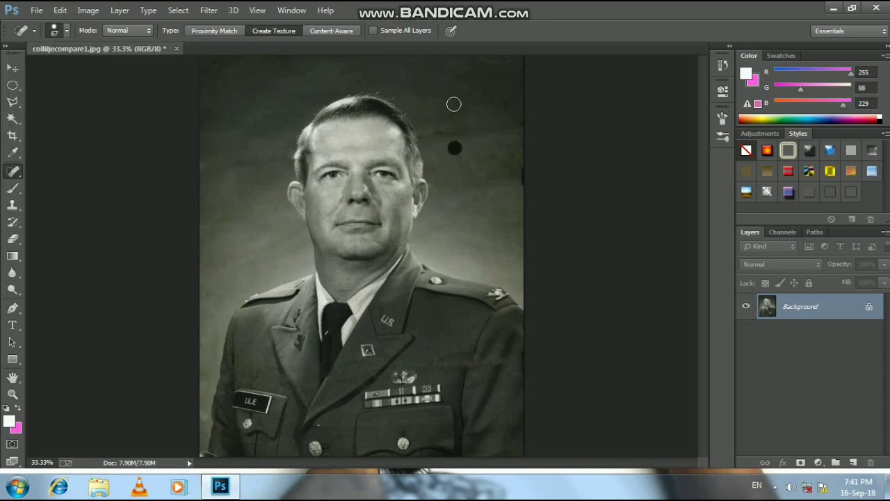
click(66, 32)
Step: Heal background stains above the head, along the right edge, and left of the face
drag(427, 126, 487, 135)
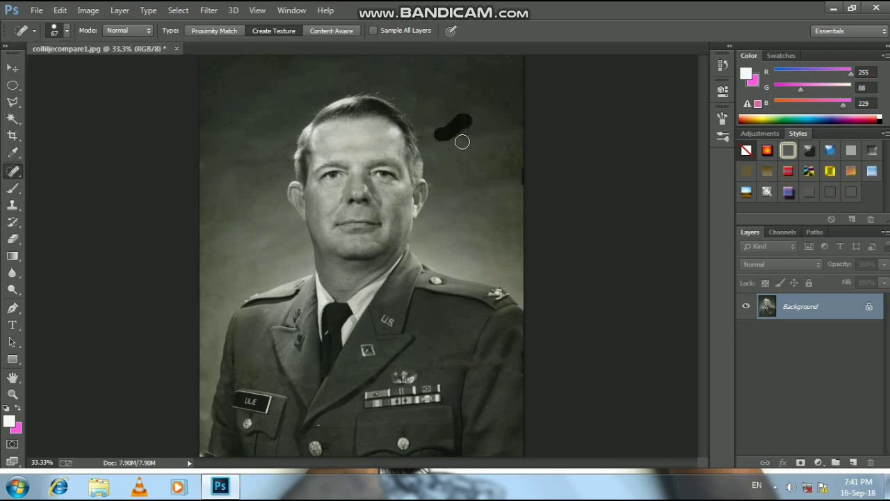
drag(532, 189, 528, 186)
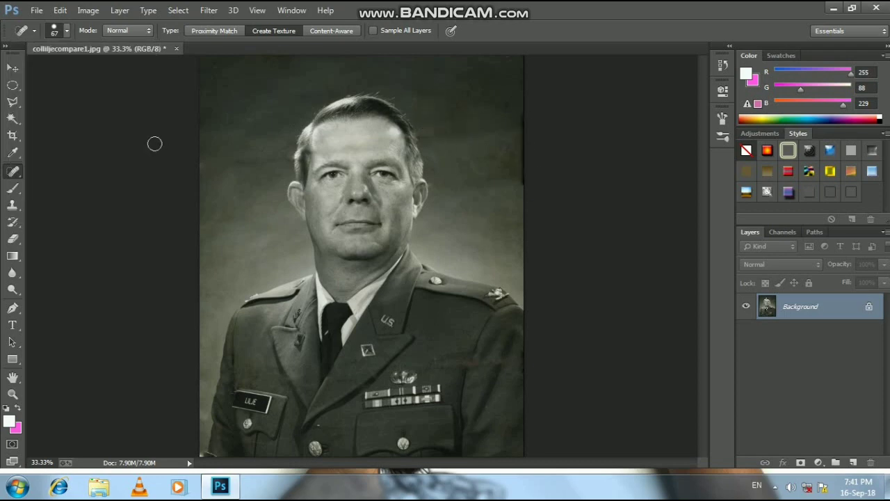
mouse_move(229, 171)
mouse_down()
mouse_move(268, 130)
mouse_move(249, 155)
mouse_up()
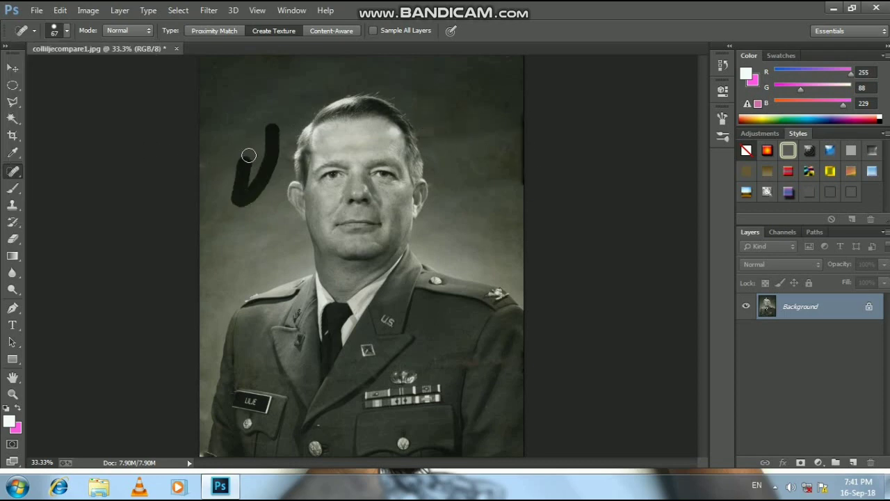
drag(247, 192, 233, 142)
drag(208, 198, 203, 145)
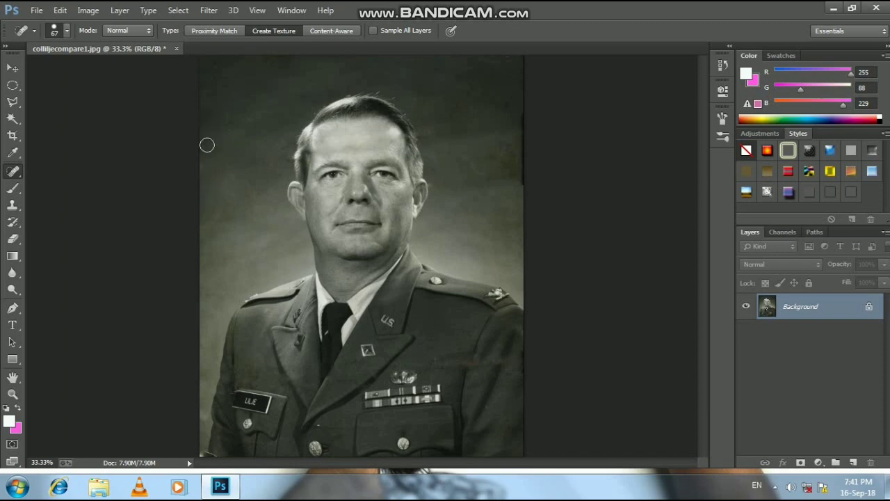